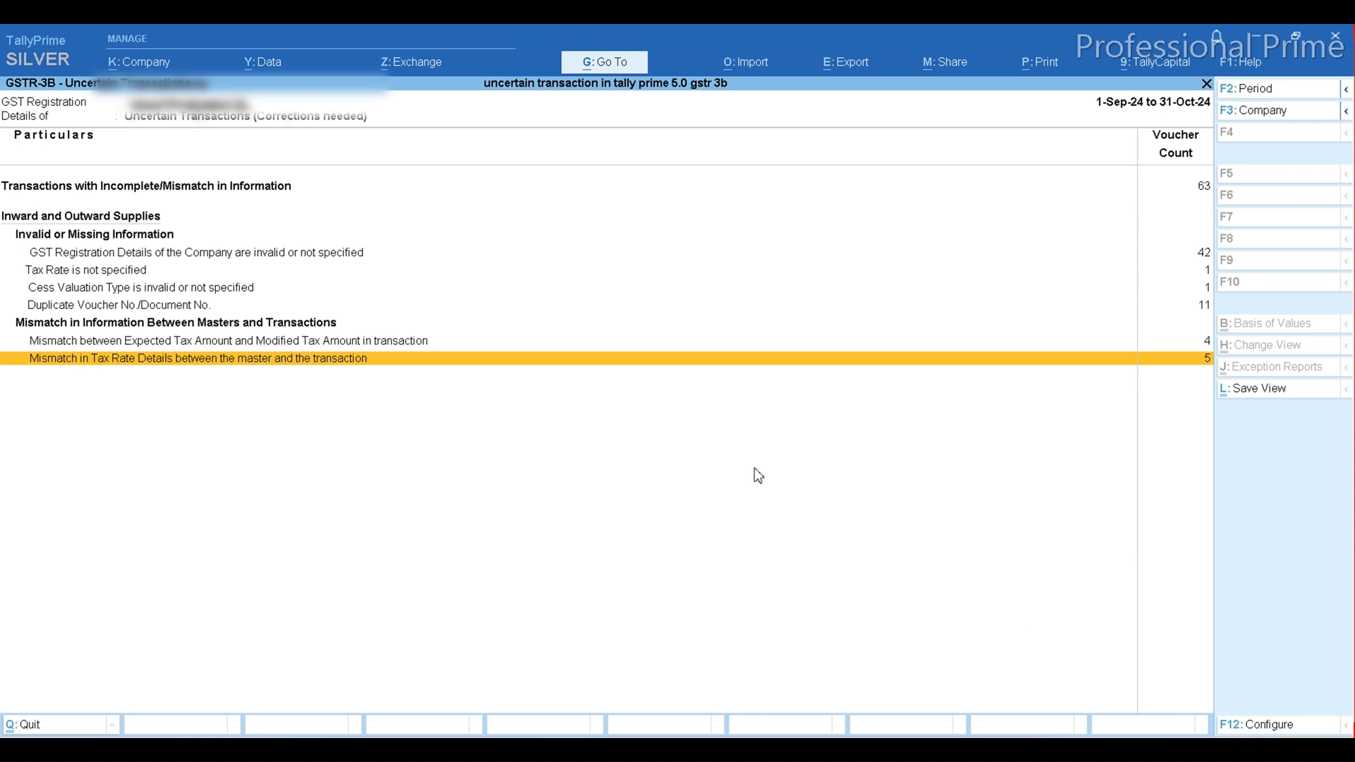
Open the company's registration details from the exception for GST Registration Details of the Company being invalid or not specified
{"action": "key", "text": "Up"}
{"action": "key", "text": "Up"}
{"action": "key", "text": "Up"}
{"action": "key", "text": "Up"}
{"action": "key", "text": "Up"}
{"action": "key", "text": "Up"}
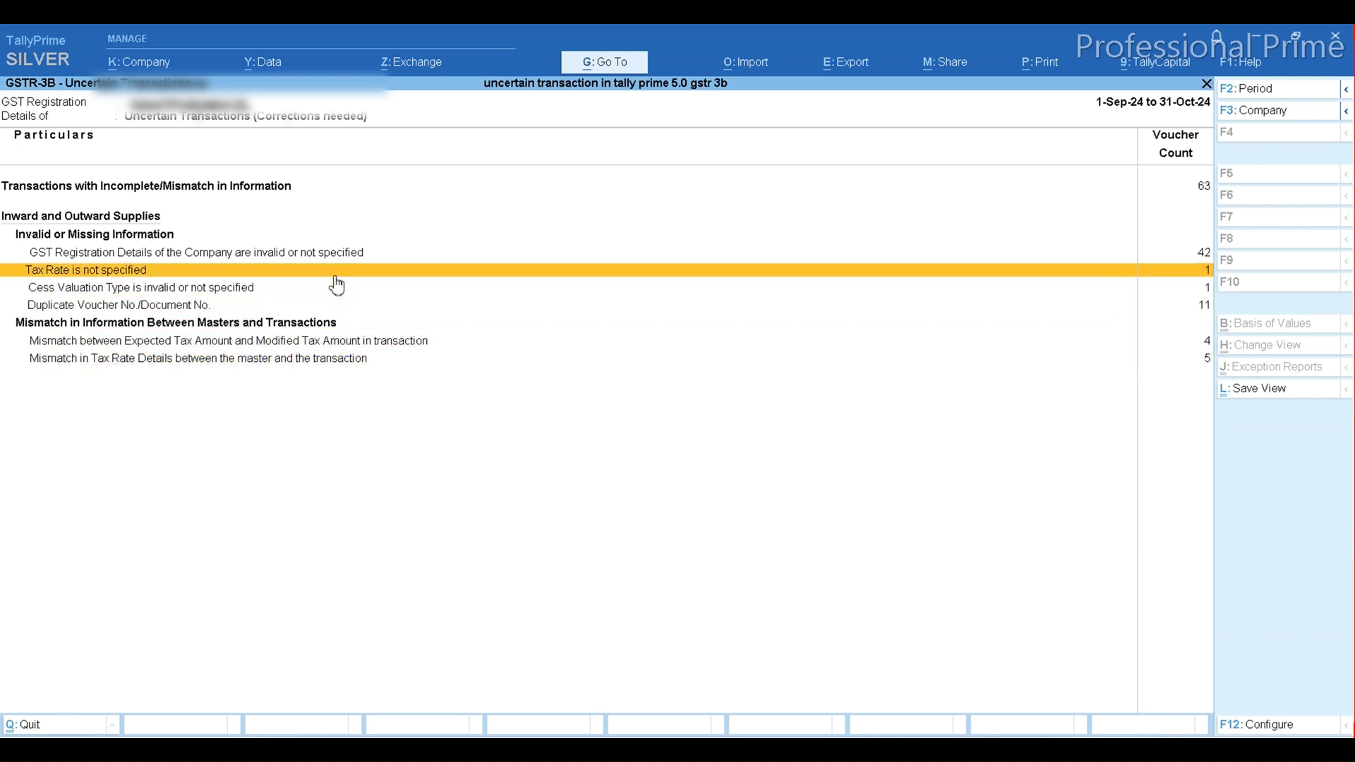
{"action": "key", "text": "Return"}
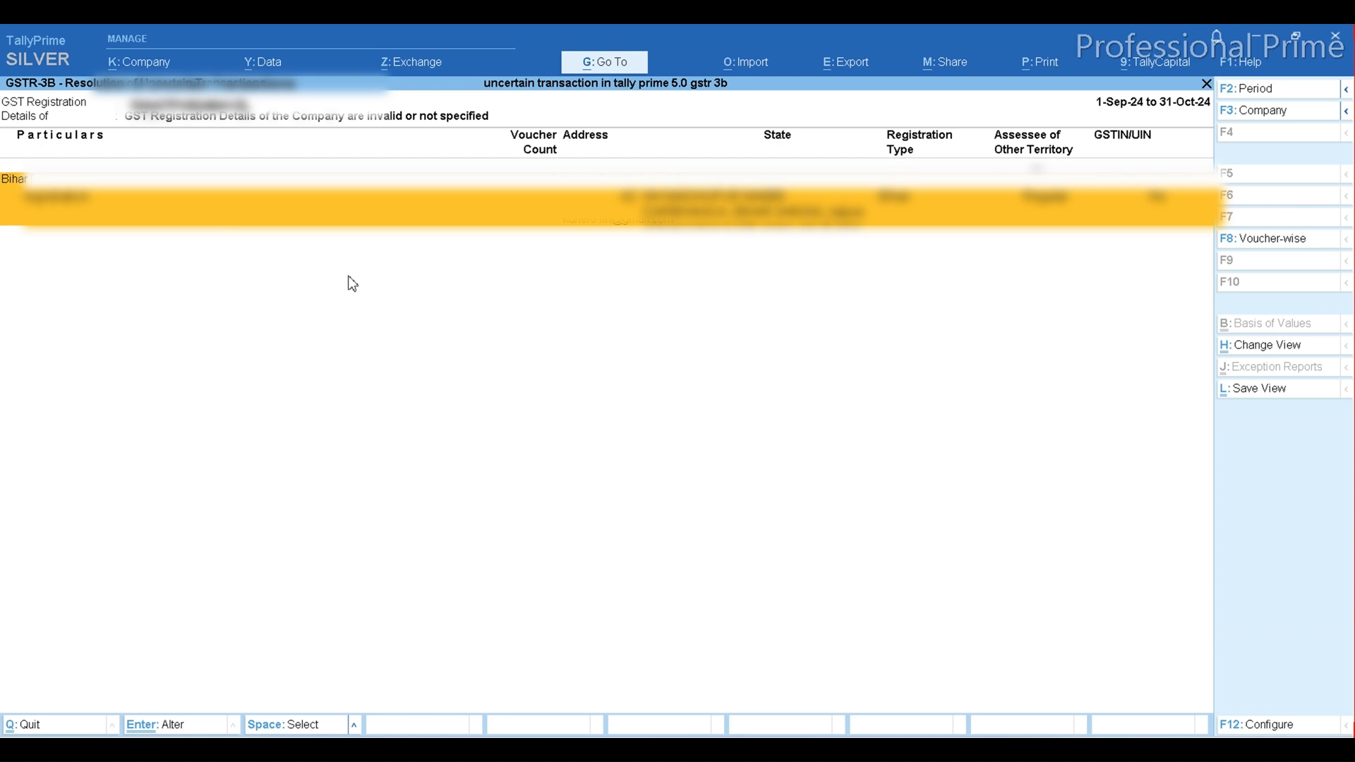
{"action": "key", "text": "Return"}
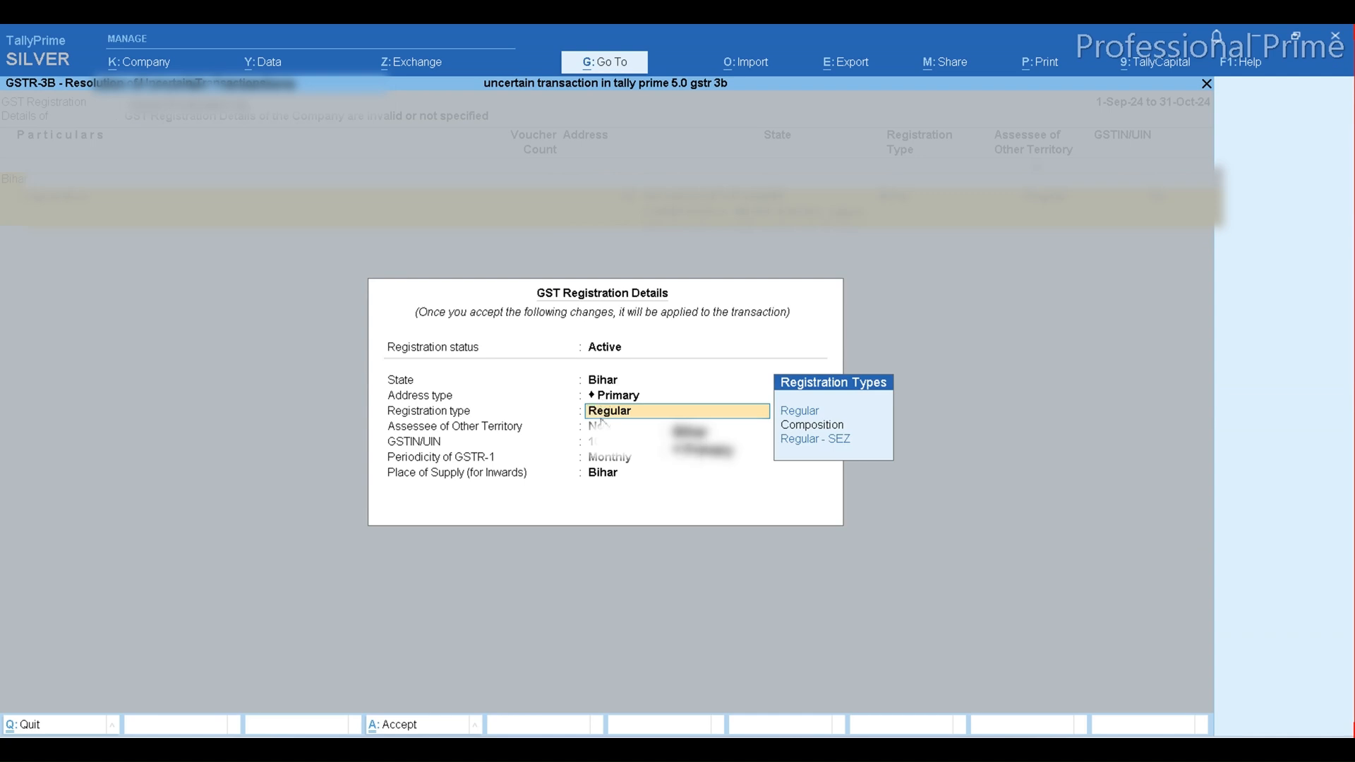
Accept the company's GST registration details with type Regular, GSTR-1 periodicity Monthly and place of supply Bihar, and return to the uncertain transactions
{"action": "key", "text": "Return"}
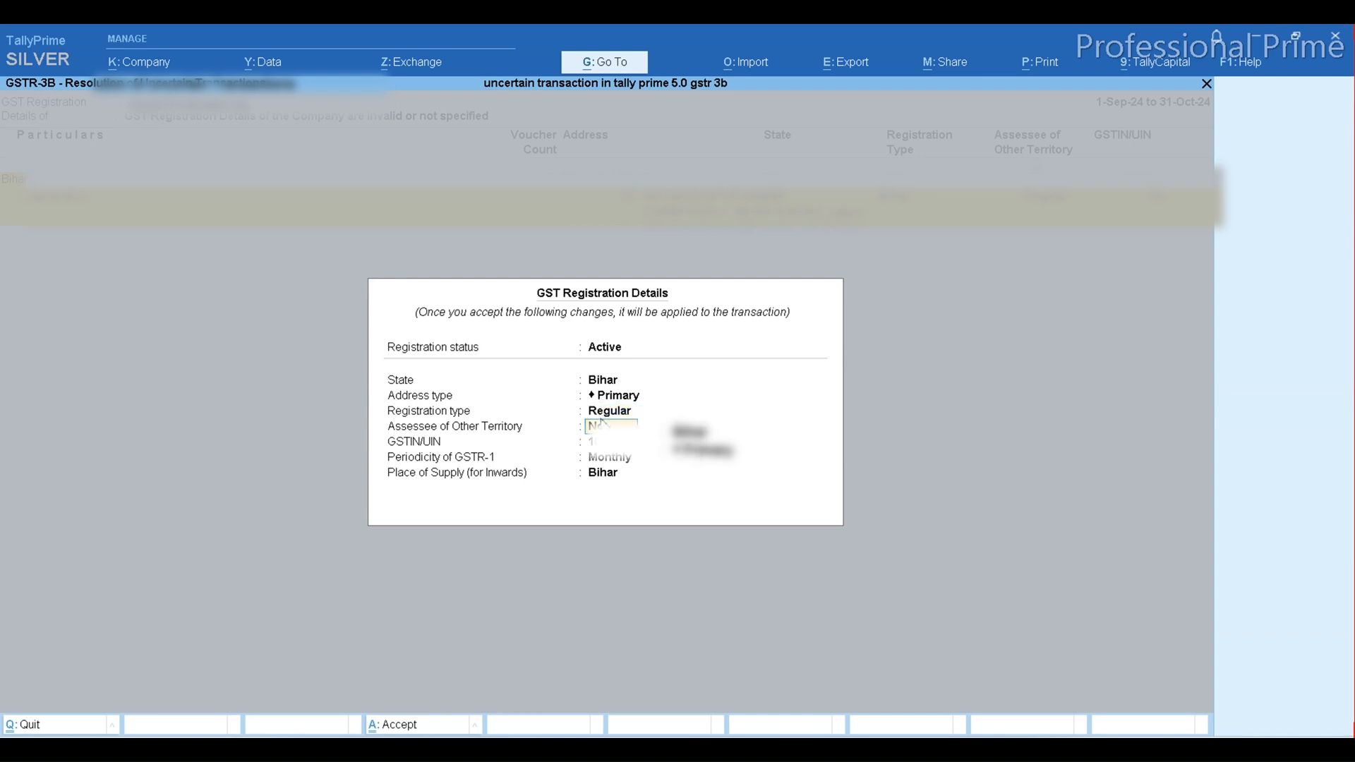
{"action": "key", "text": "Return"}
{"action": "key", "text": "Return"}
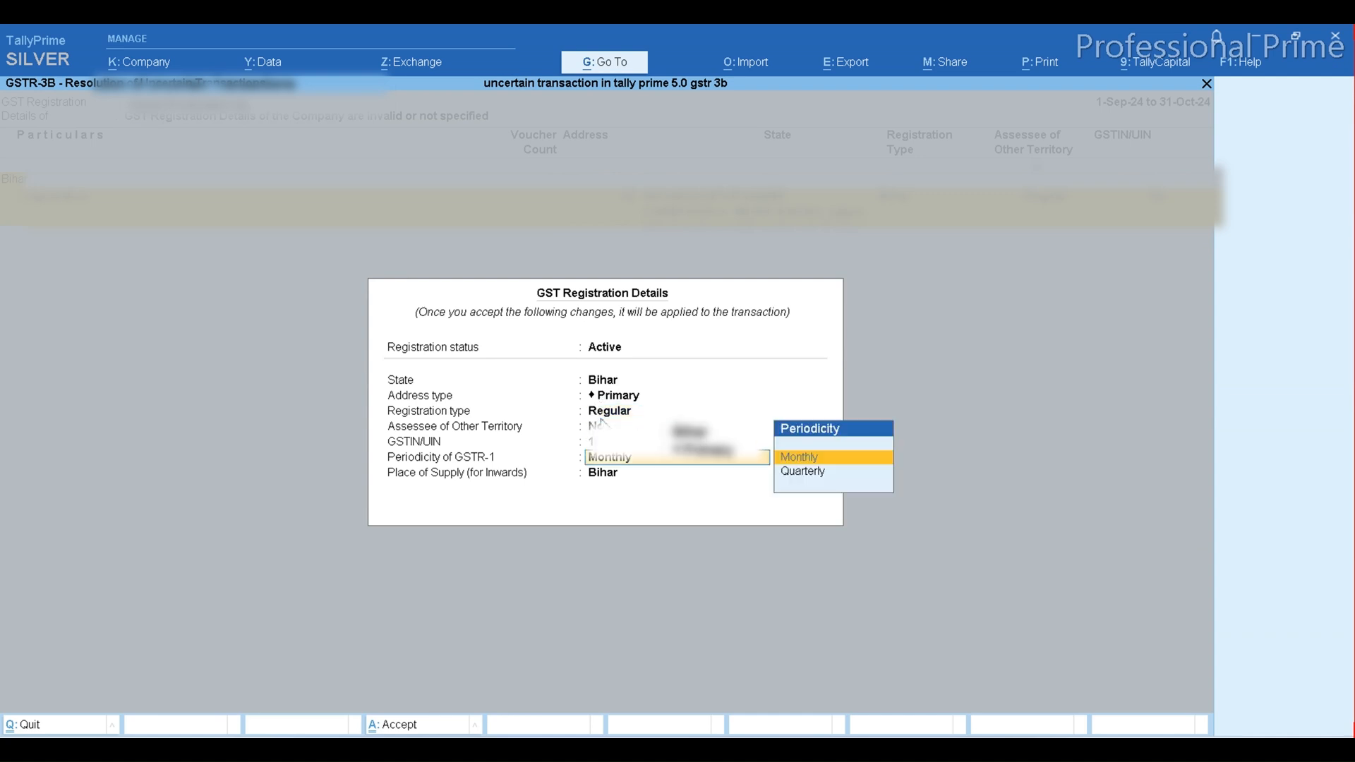
{"action": "key", "text": "Return"}
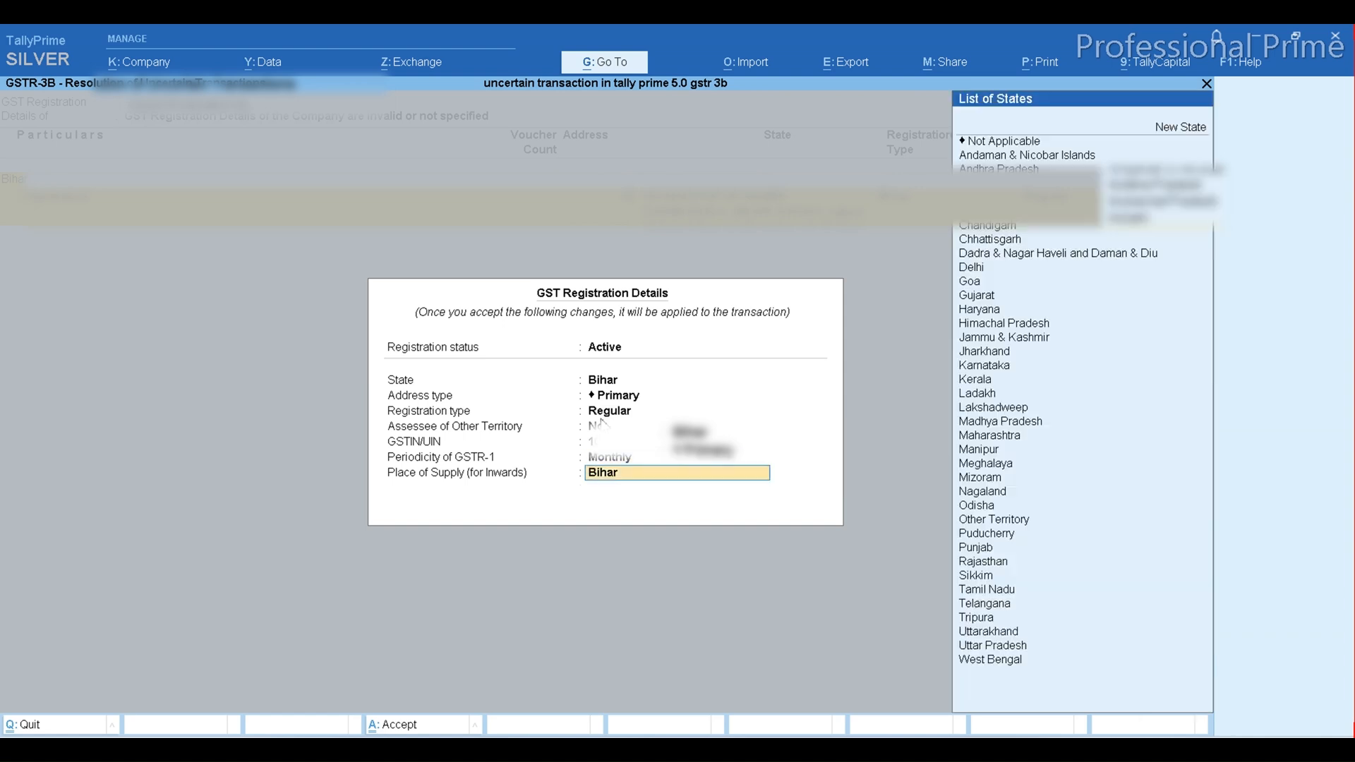
{"action": "key", "text": "Return"}
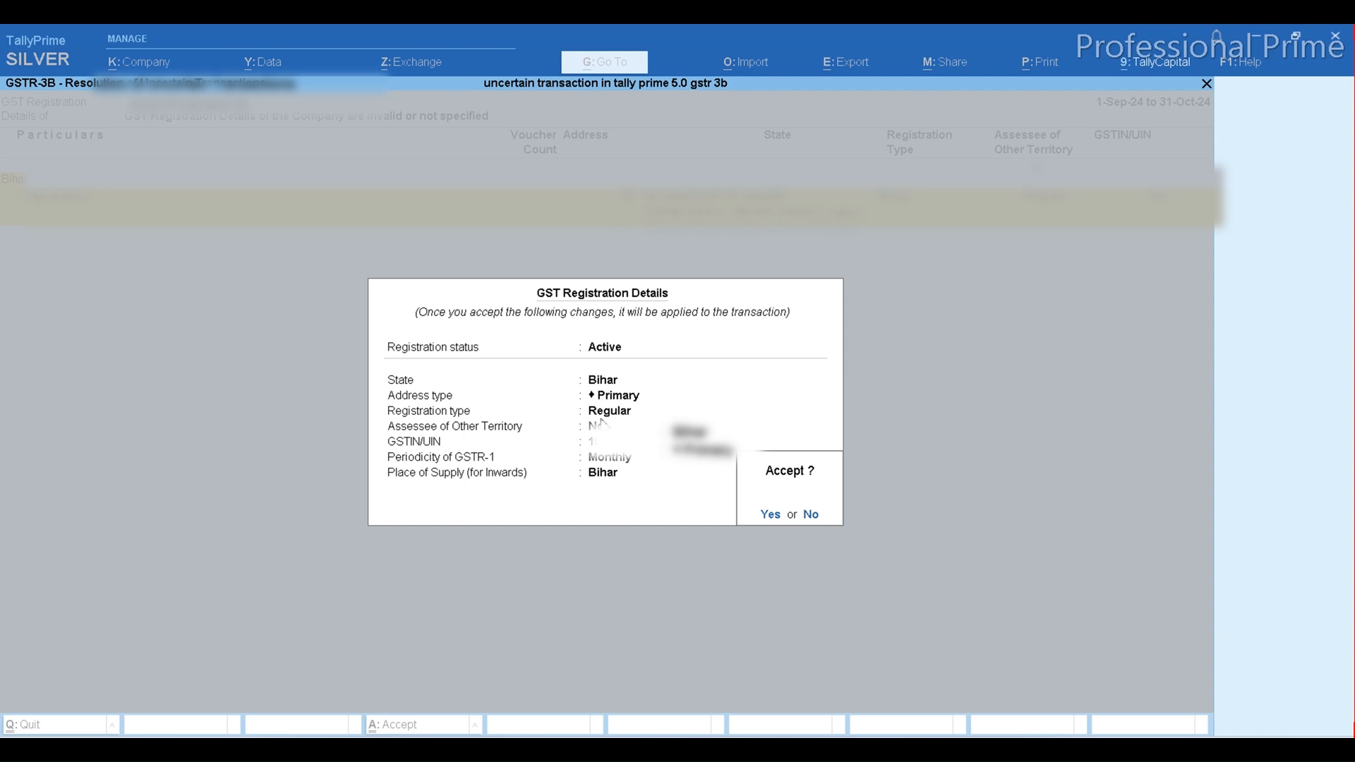
{"action": "key", "text": "Return"}
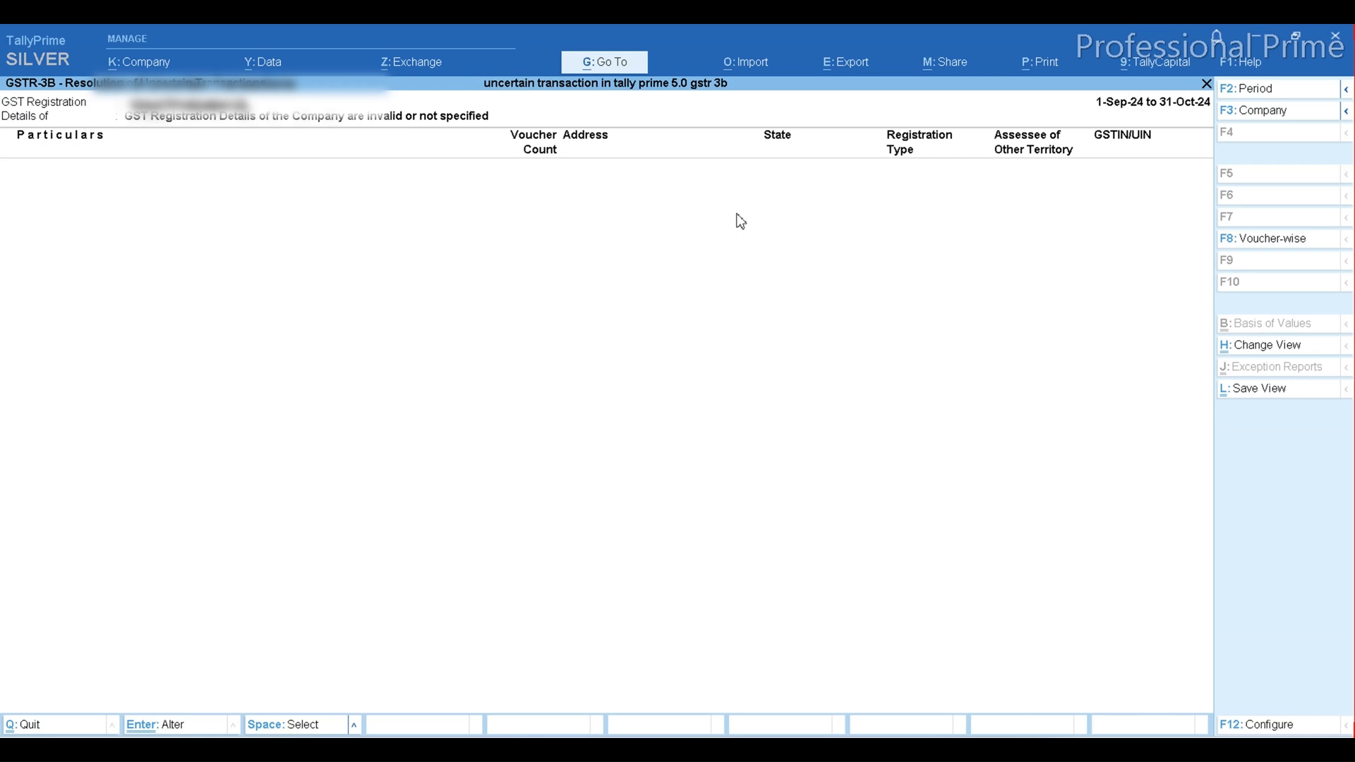
{"action": "key", "text": "Escape"}
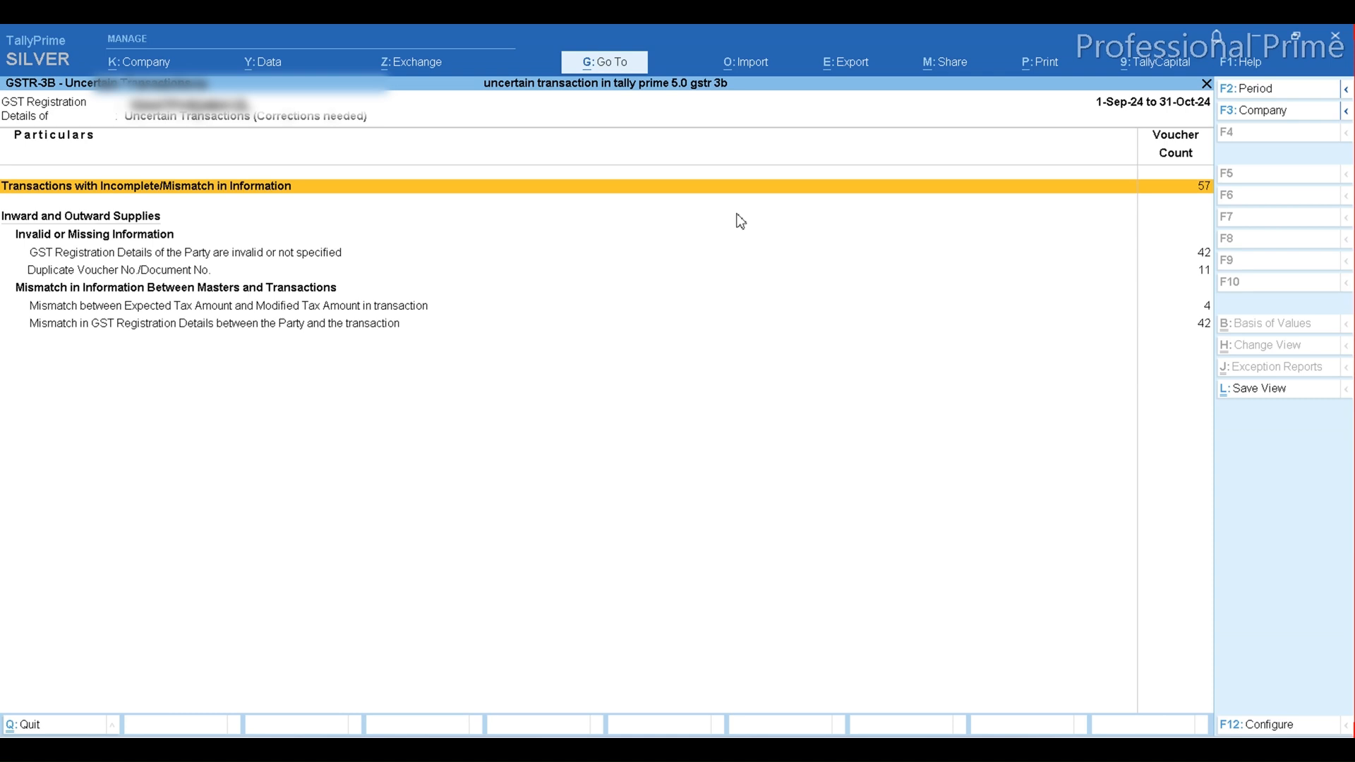
Open the Party Details of the first voucher under GST Registration Details of the Party are invalid or not specified
{"action": "key", "text": "Down"}
{"action": "key", "text": "Down"}
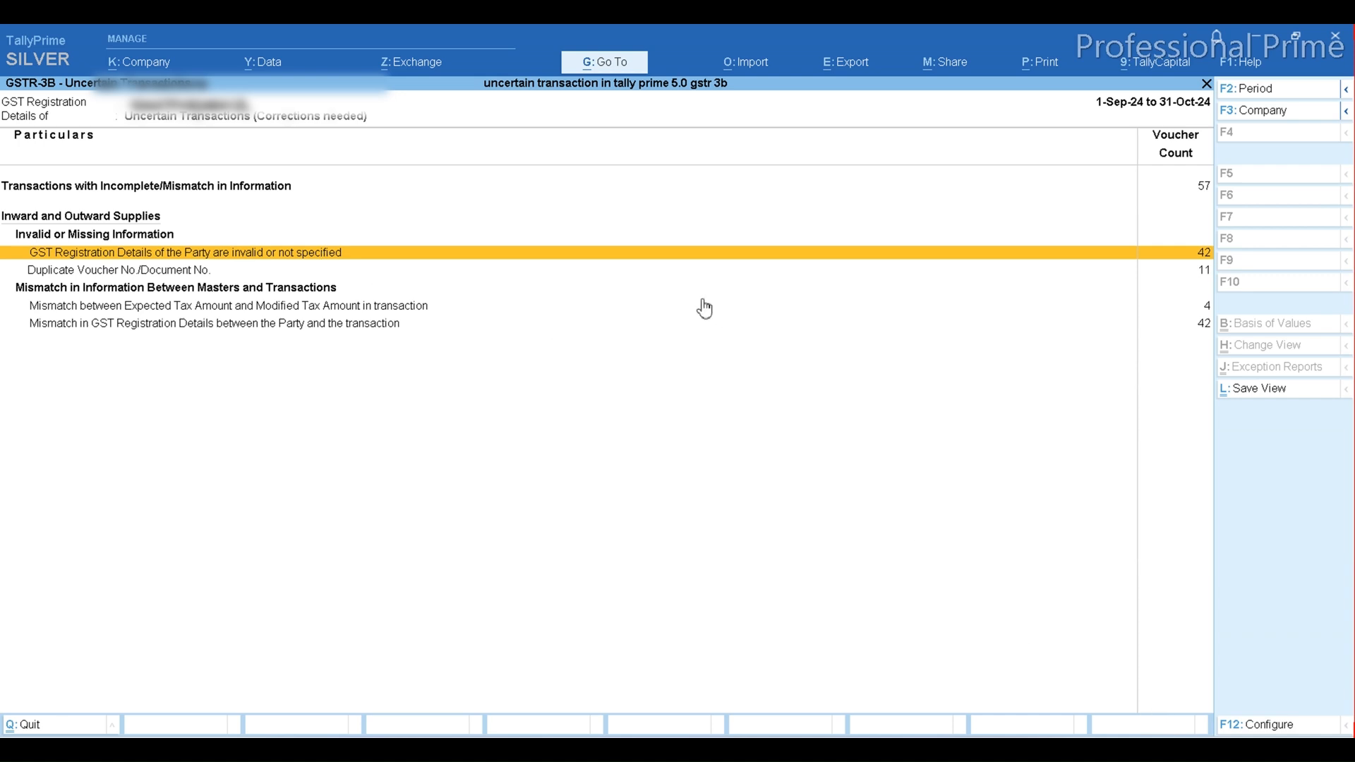
{"action": "key", "text": "Return"}
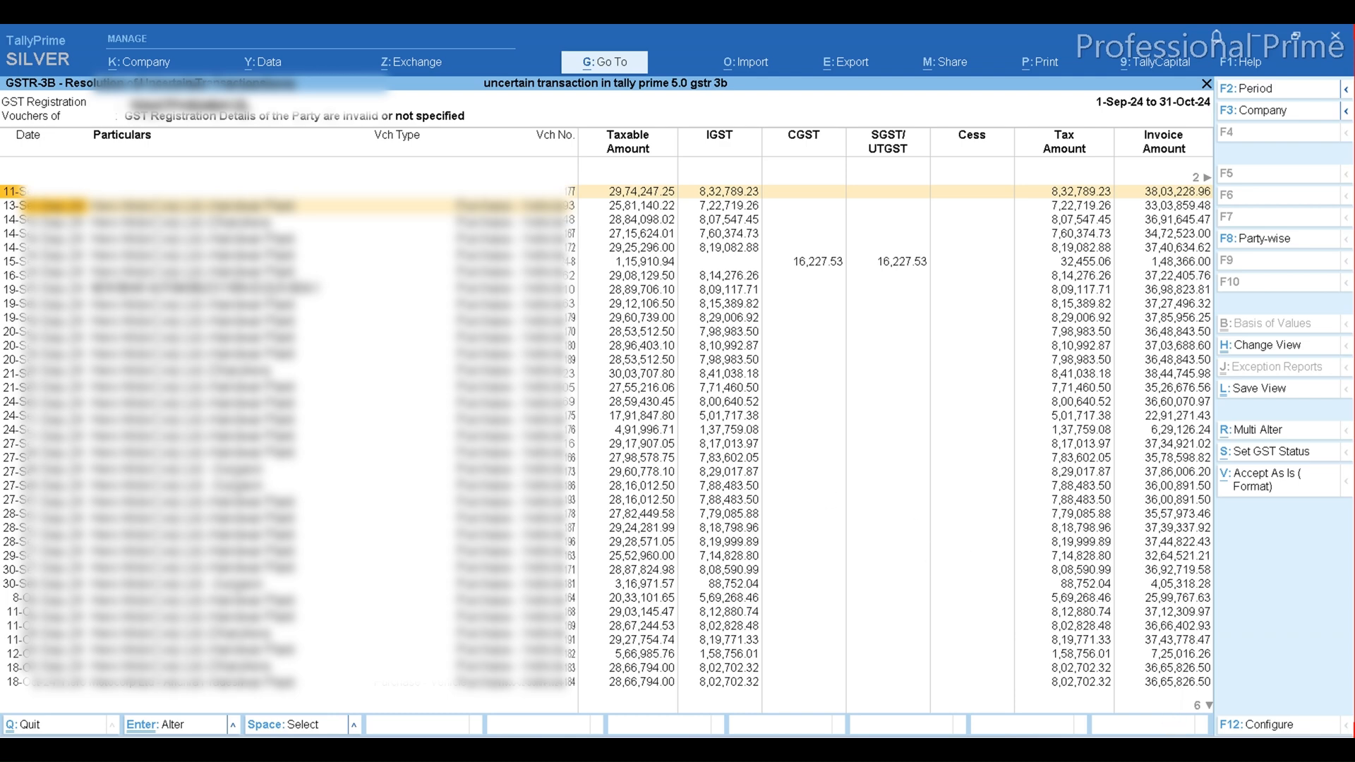
{"action": "key", "text": "Return"}
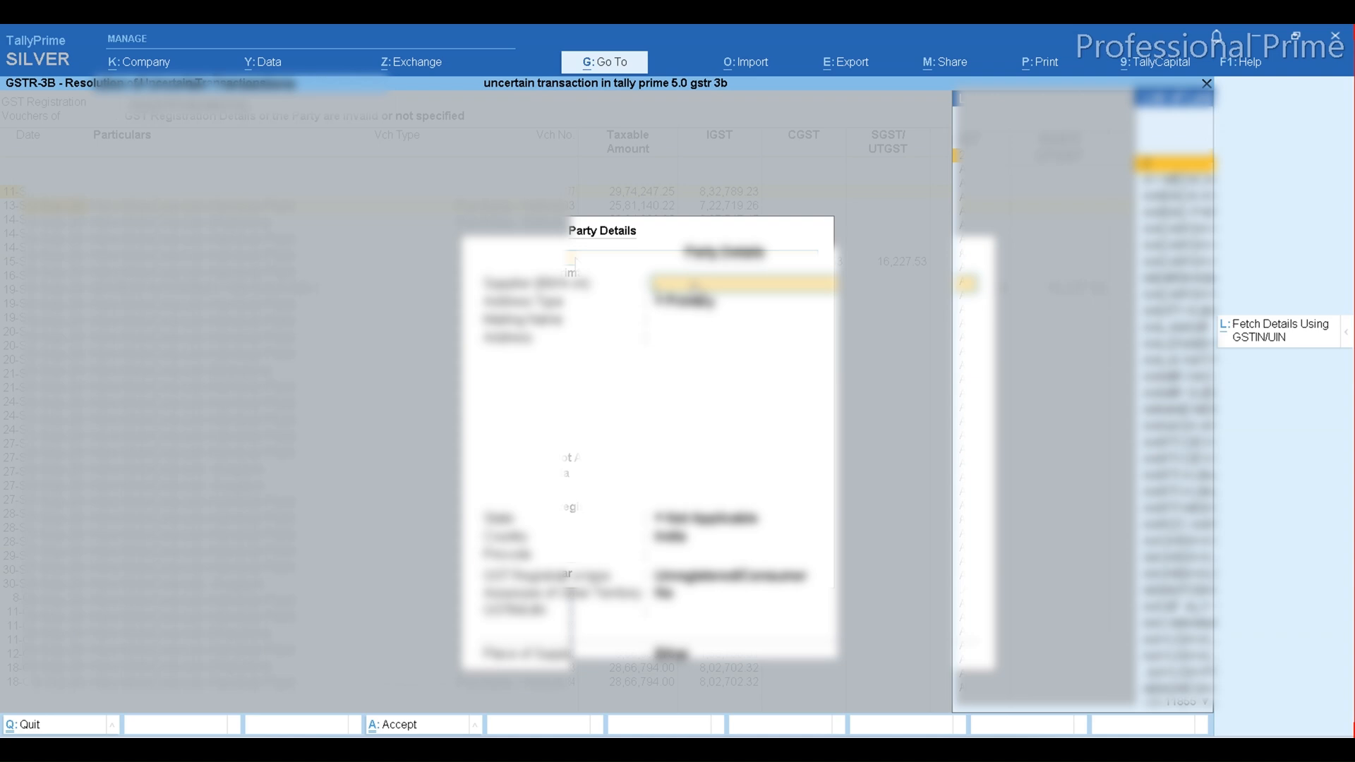
Assign the matching supplier ledger in the voucher's Party Details, accept them, and return to the uncertain transactions summary
{"action": "type", "text": "rapid"}
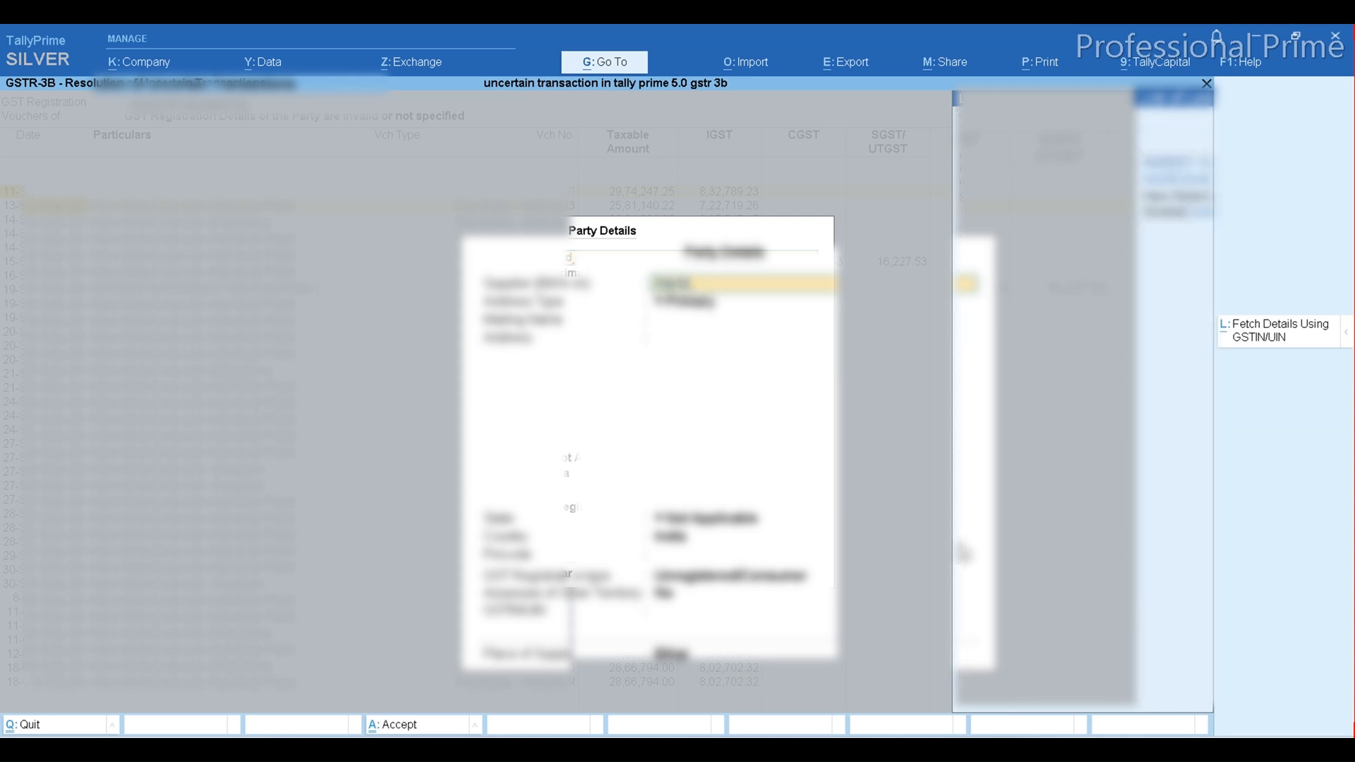
{"action": "key", "text": "Down"}
{"action": "key", "text": "Down"}
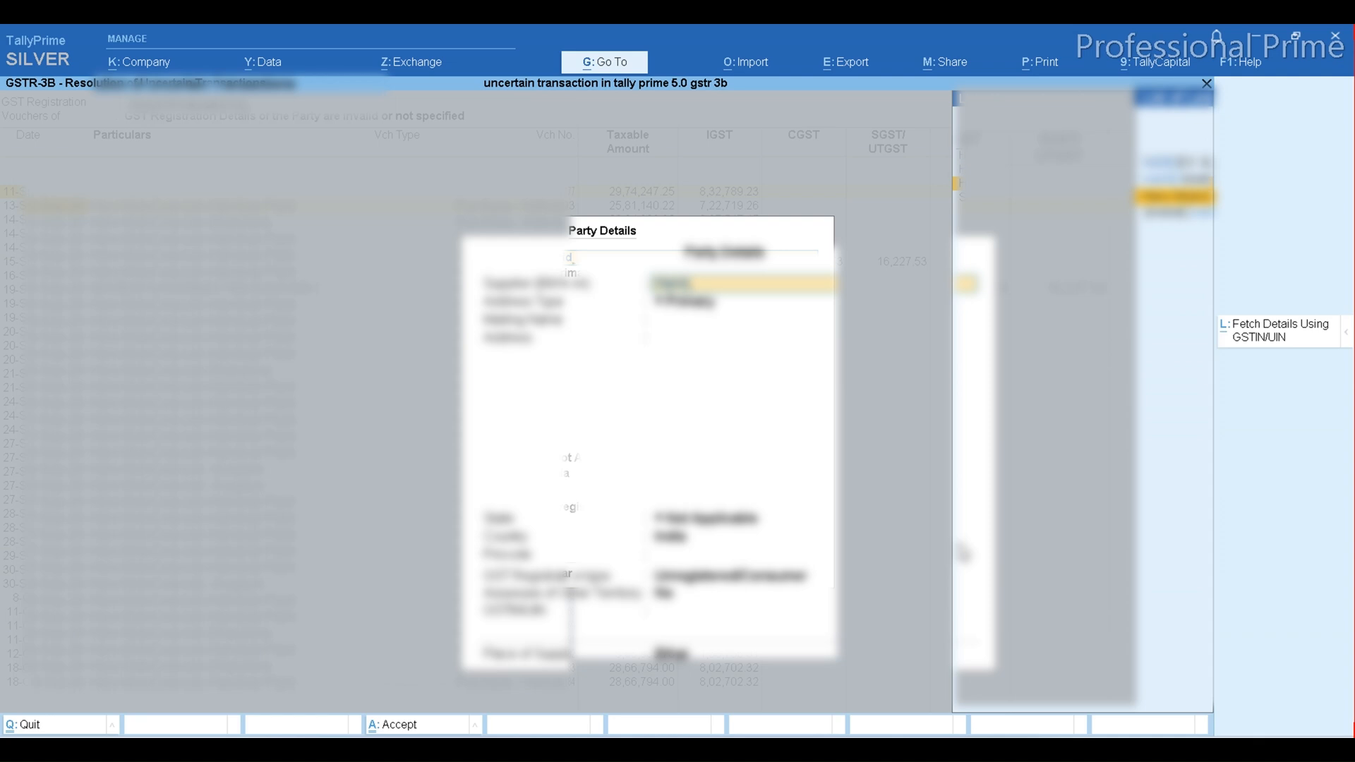
{"action": "key", "text": "Return"}
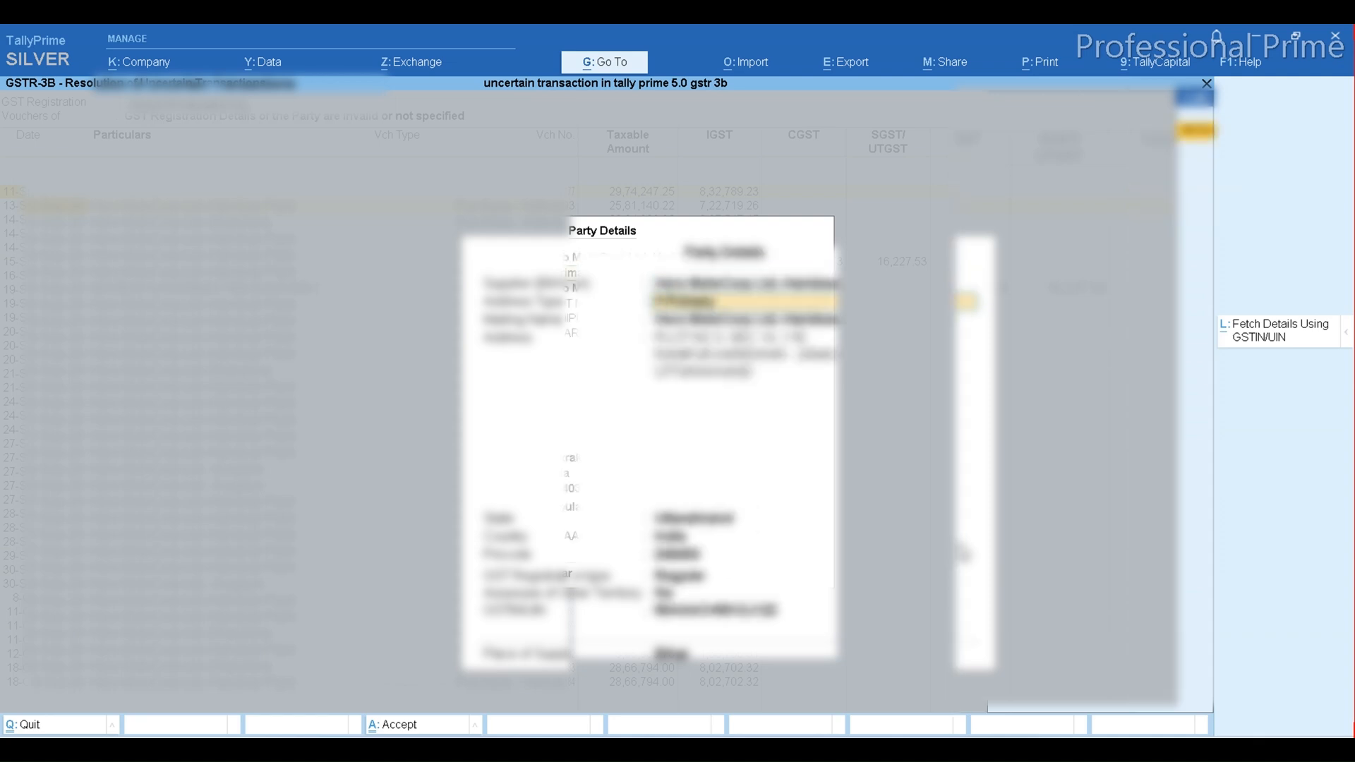
{"action": "left_click", "coordinate": [963, 545]}
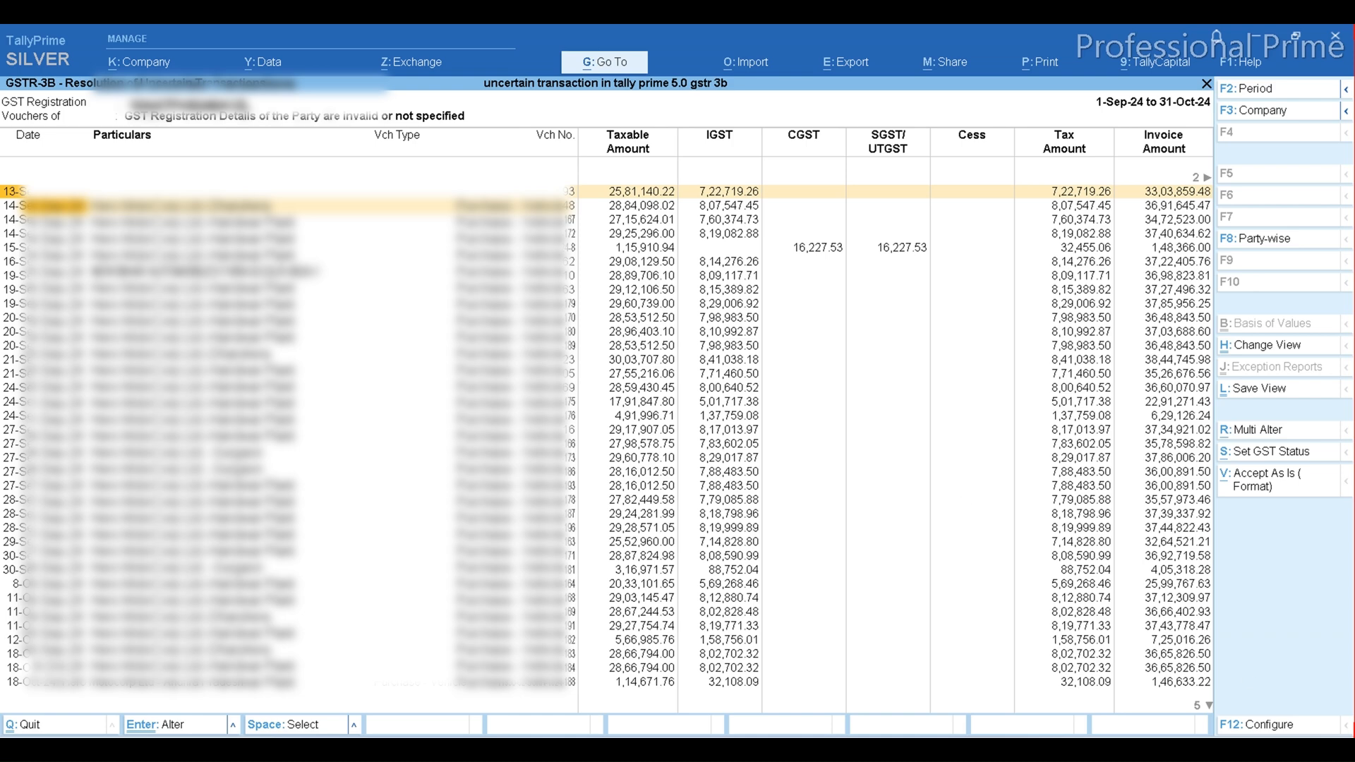
{"action": "key", "text": "Escape"}
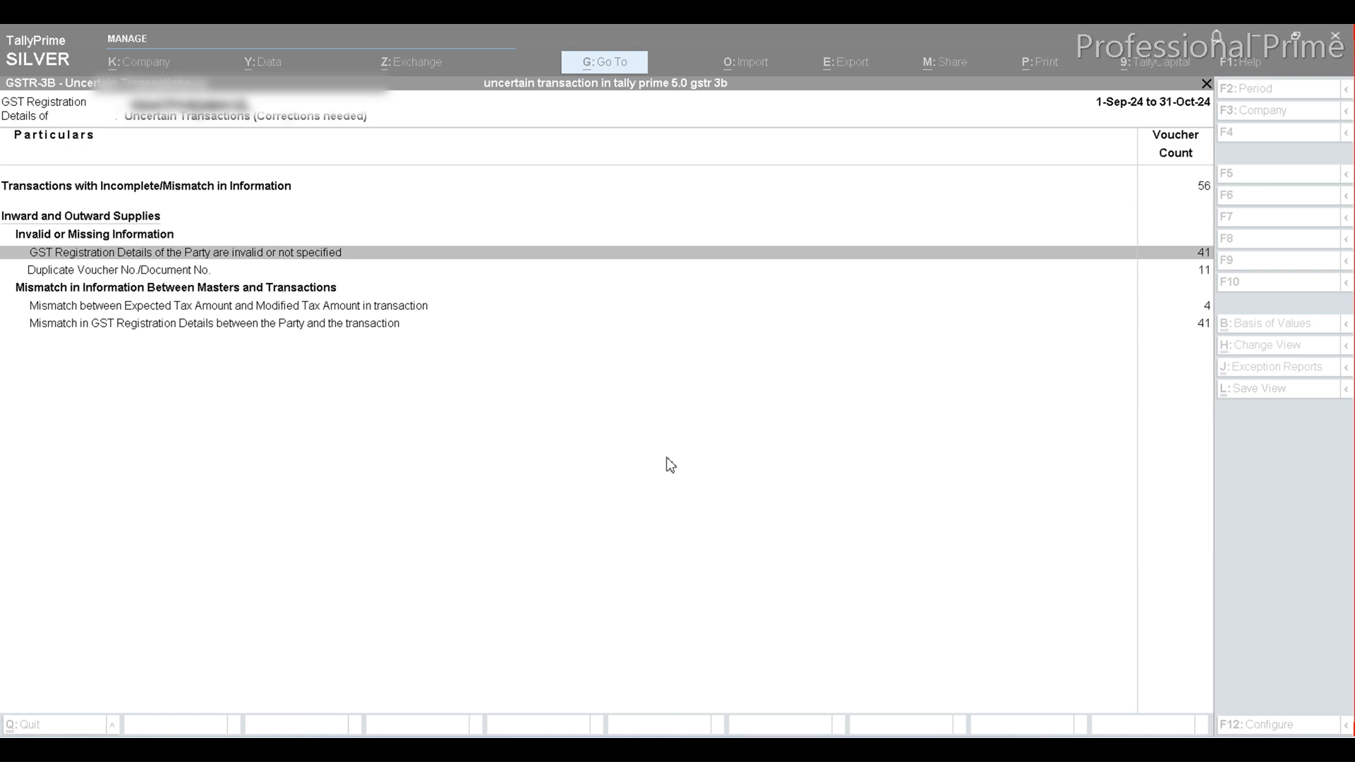
Open the first credit note listed under Duplicate Voucher No./Document No. for alteration
{"action": "left_click", "coordinate": [143, 275]}
{"action": "left_click", "coordinate": [143, 273]}
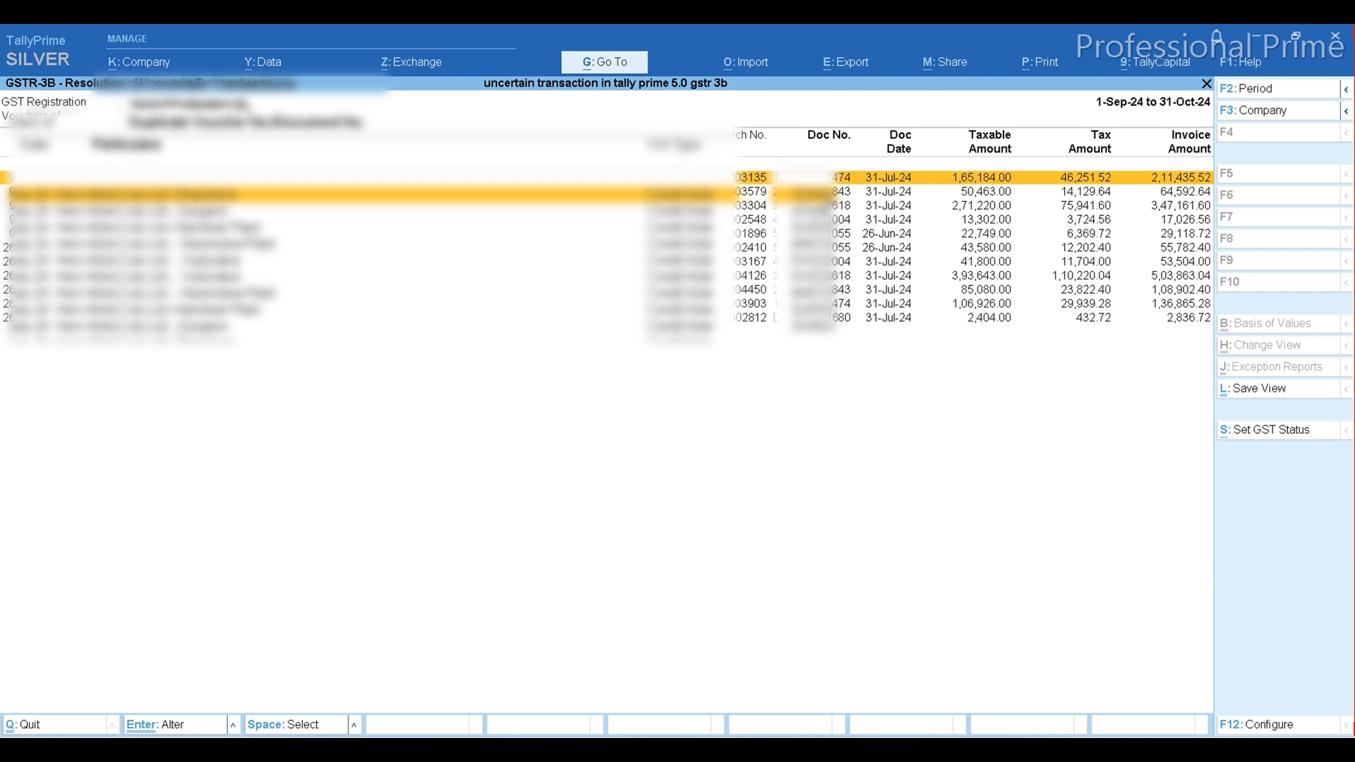
{"action": "key", "text": "Return"}
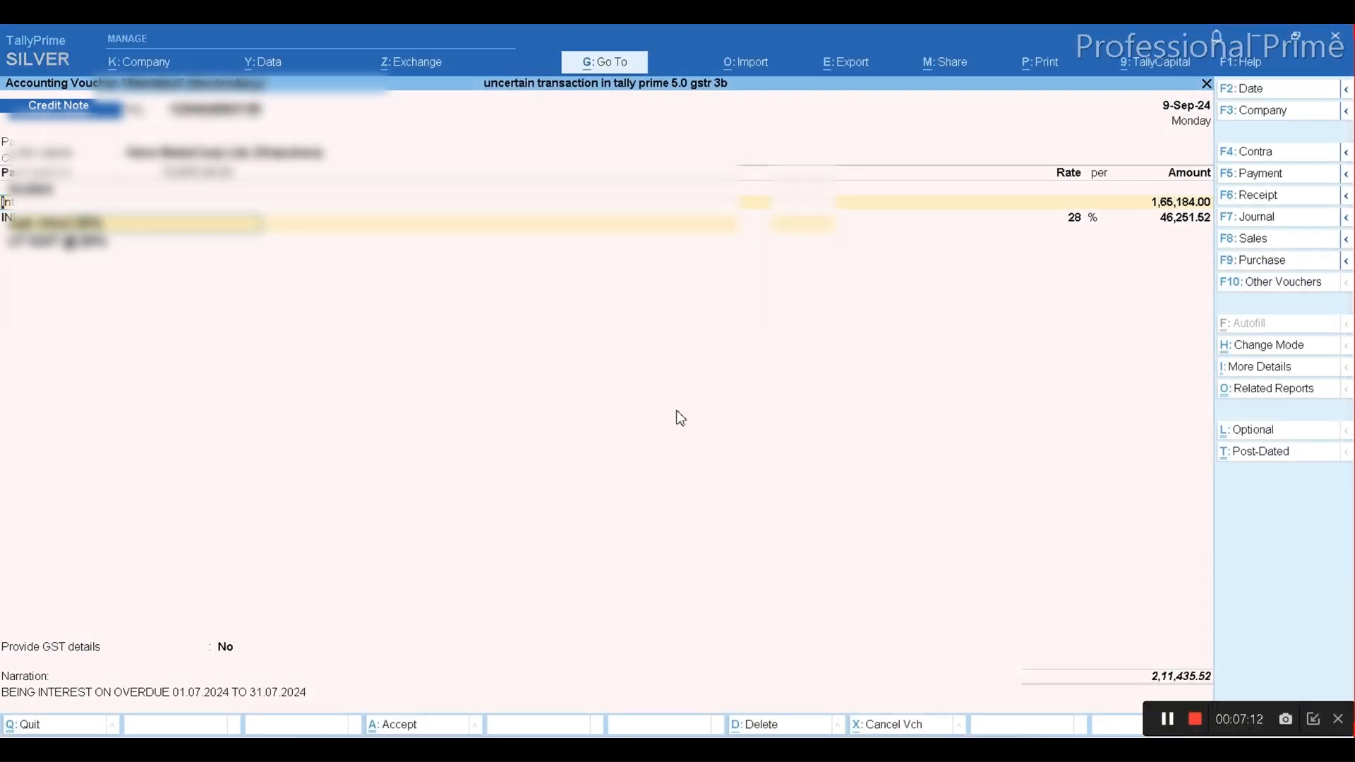
Set Provide GST details to Yes on the credit note, check its additional details, and return to the voucher
{"action": "left_click", "coordinate": [225, 649]}
{"action": "key", "text": "Down"}
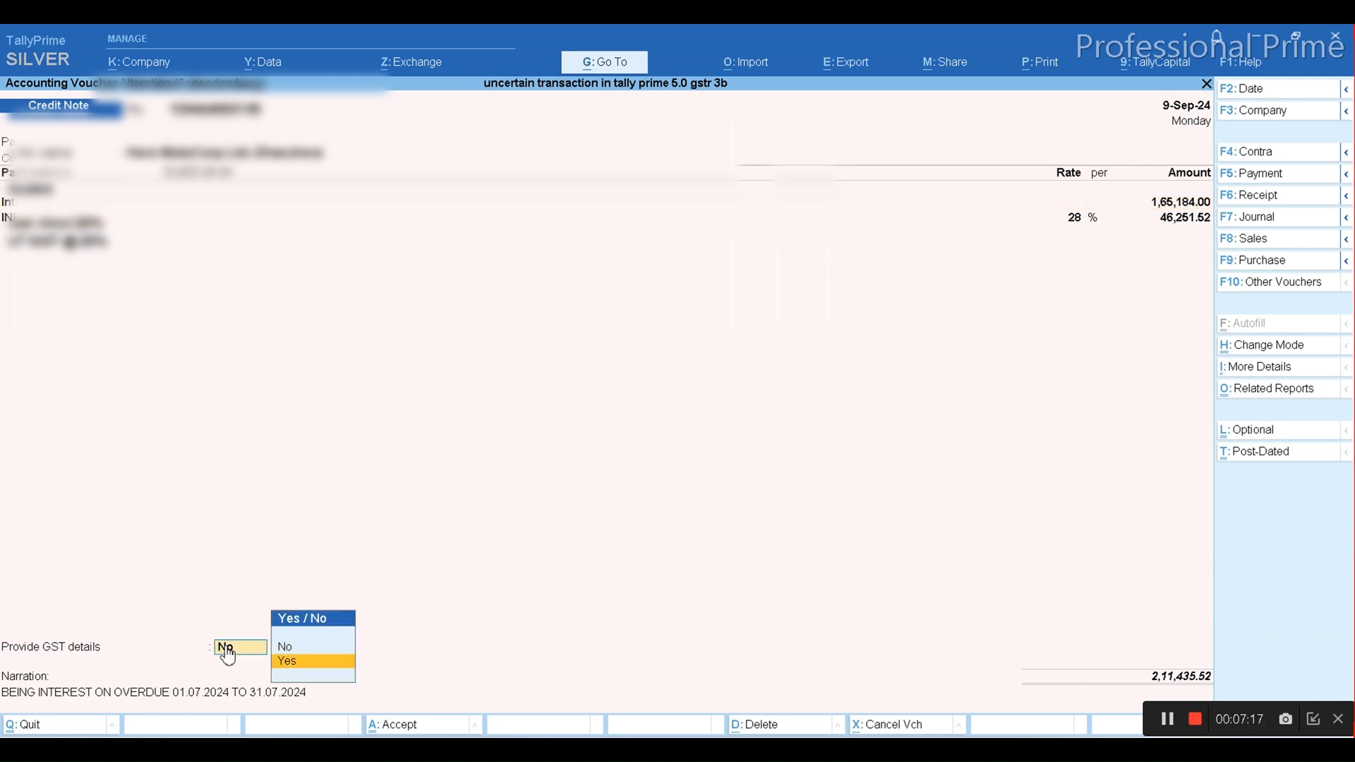
{"action": "key", "text": "Return"}
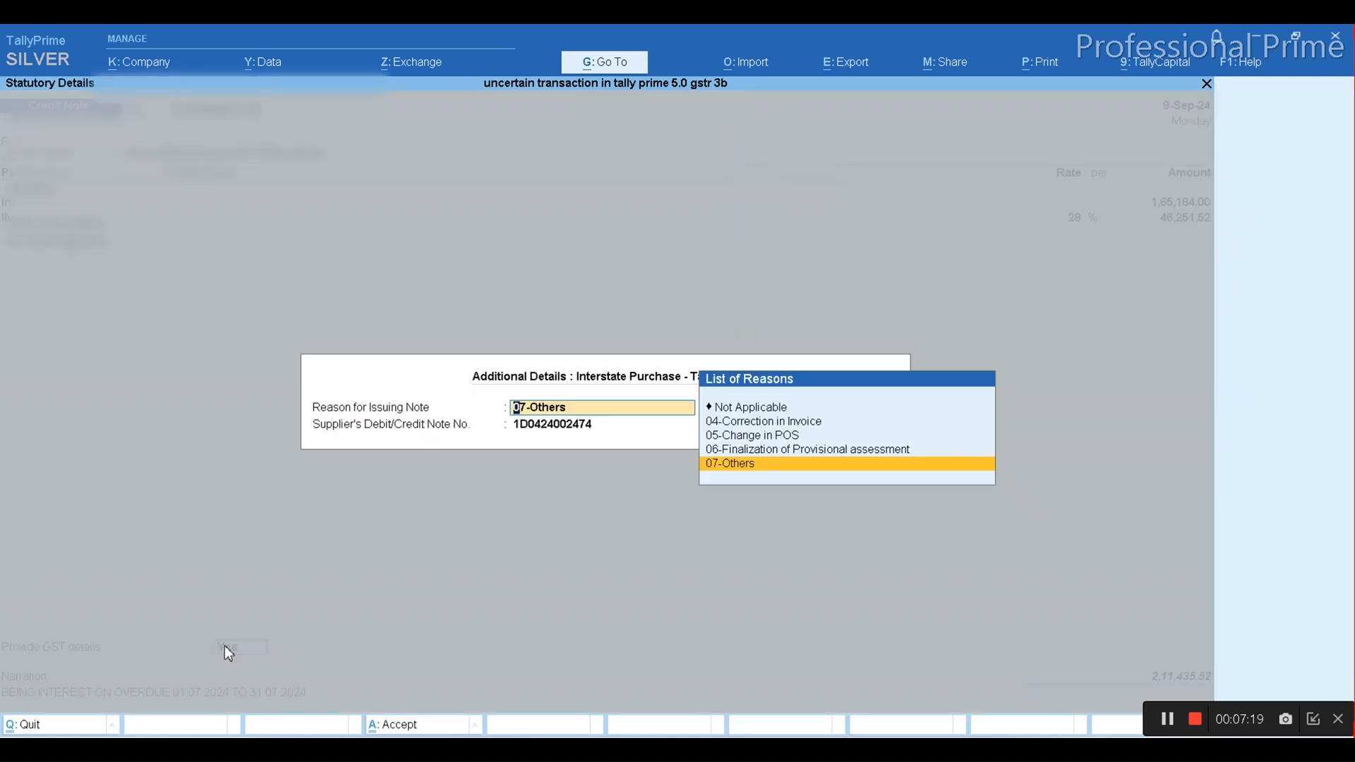
{"action": "key", "text": "Return"}
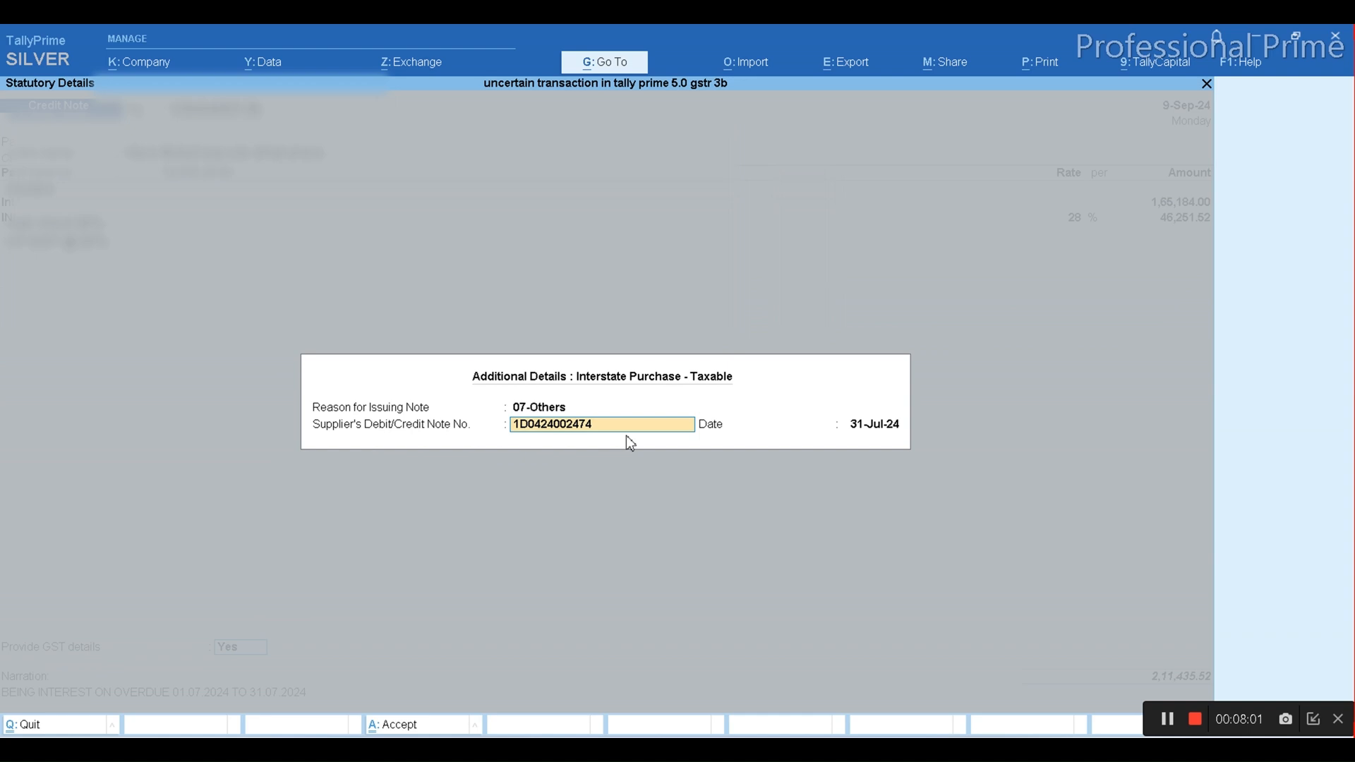
{"action": "key", "text": "Escape"}
{"action": "key", "text": "Escape"}
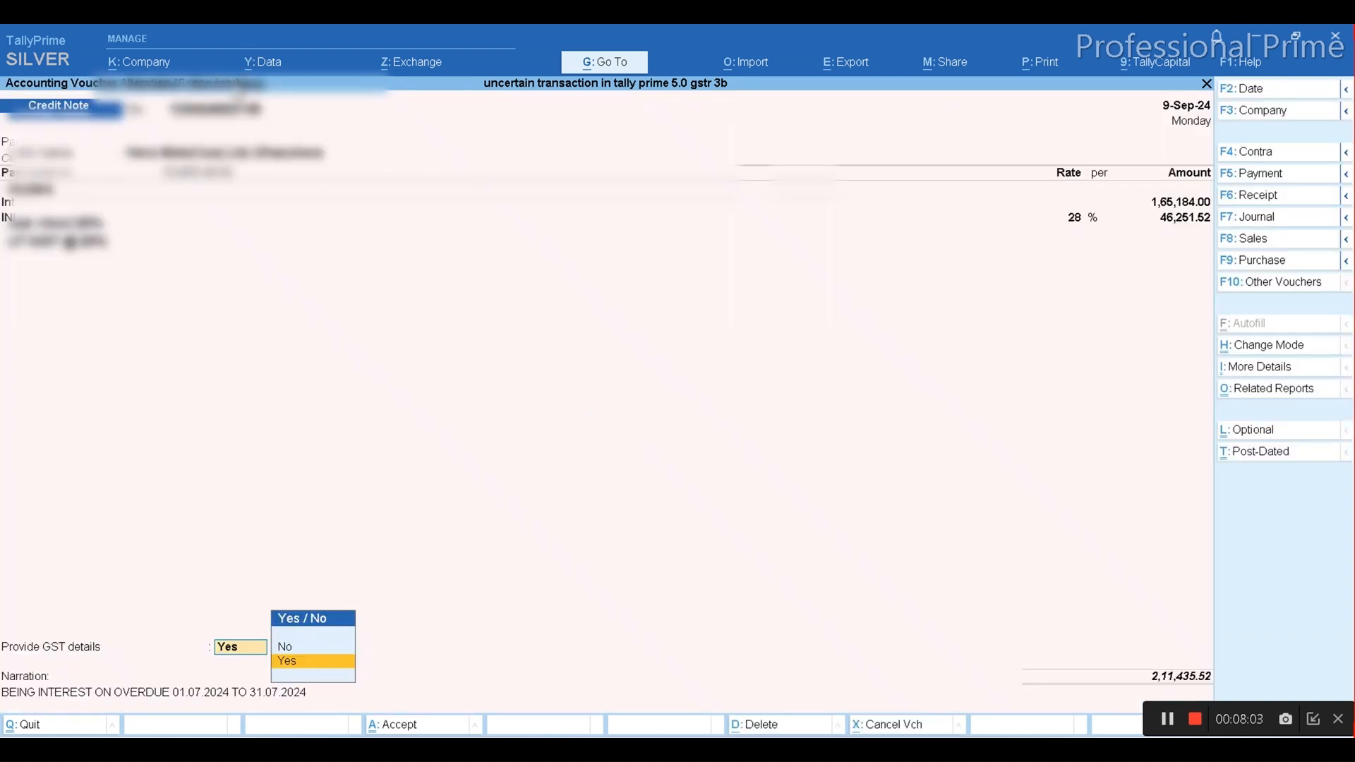
Copy the credit note's voucher number and replace the Supplier's Debit/Credit Note No. with it, keeping reason 07-Others
{"action": "left_click", "coordinate": [233, 117]}
{"action": "key", "text": "ctrl"}
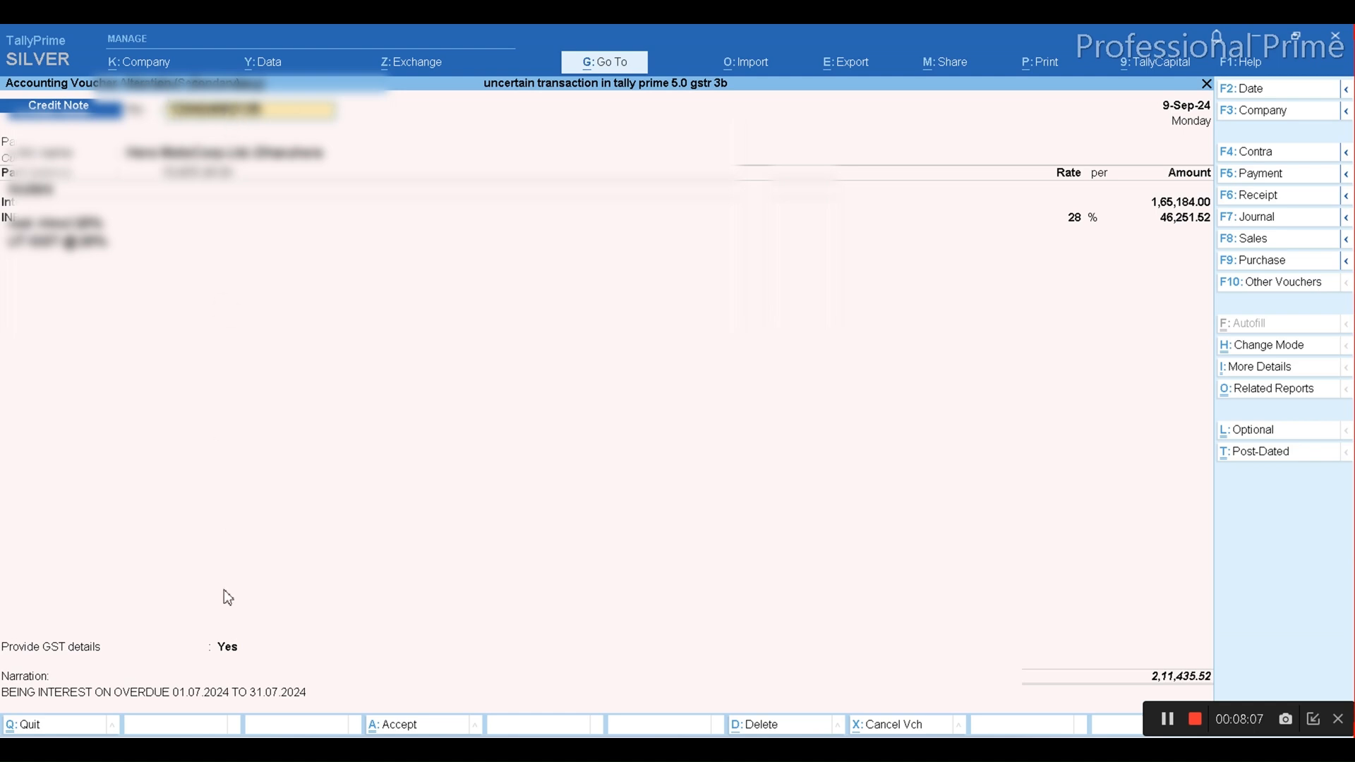
{"action": "left_click", "coordinate": [231, 645]}
{"action": "key", "text": "Return"}
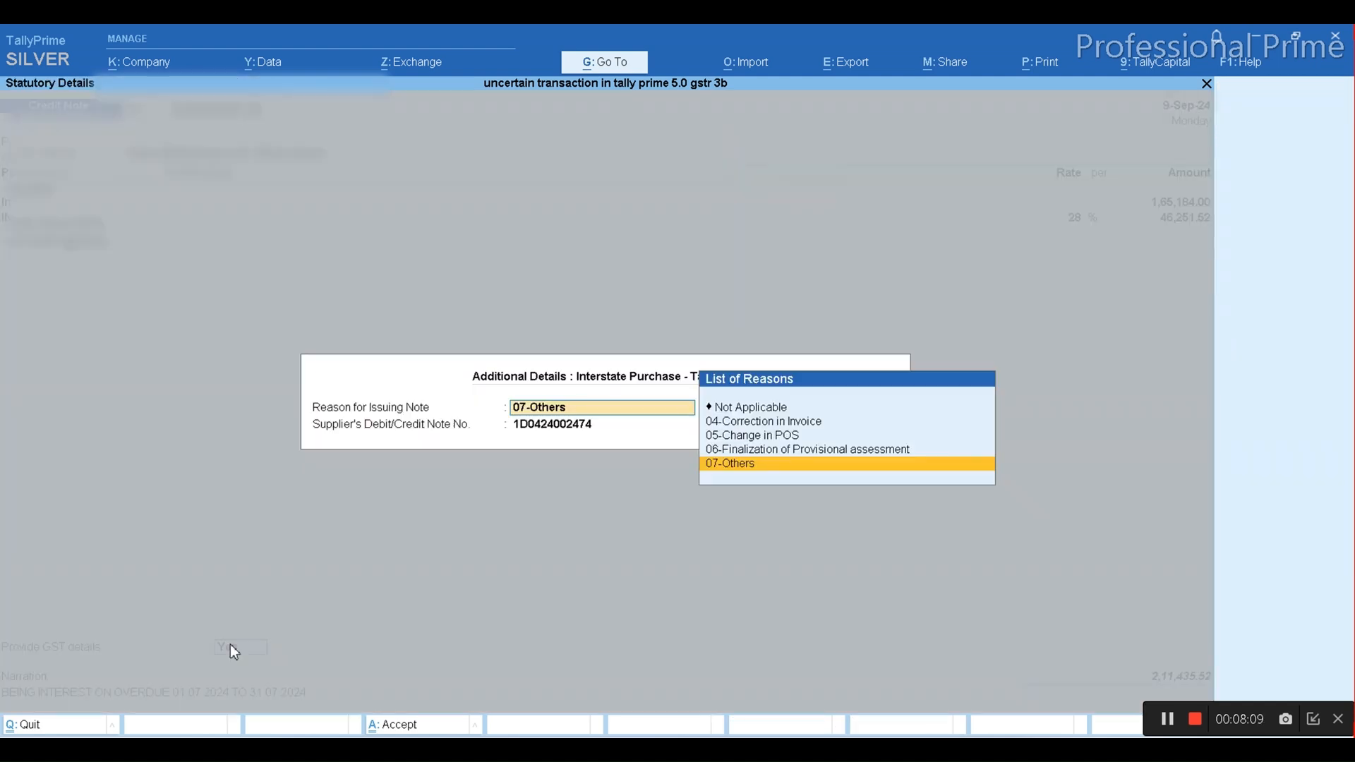
{"action": "key", "text": "Return"}
{"action": "key", "text": "BackSpace"}
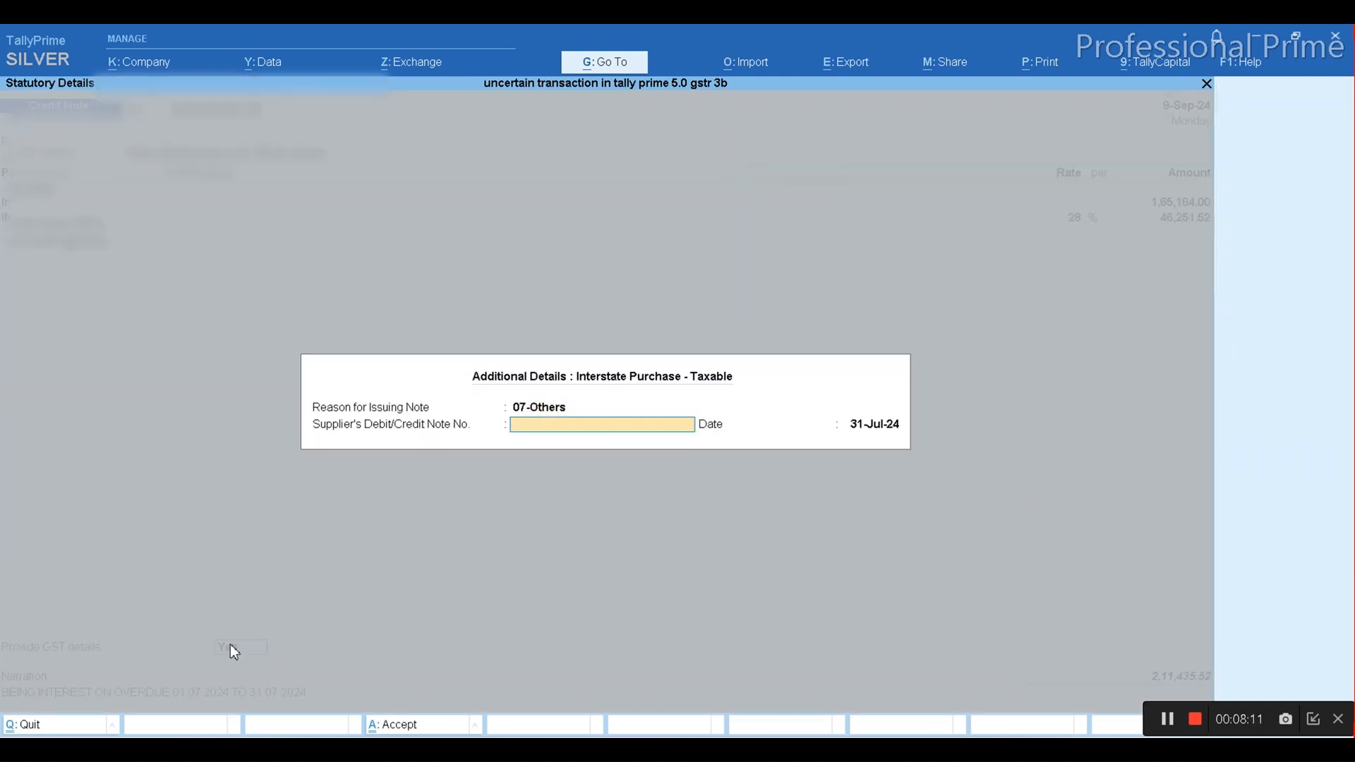
{"action": "key", "text": "ctrl+v"}
{"action": "key", "text": "Return"}
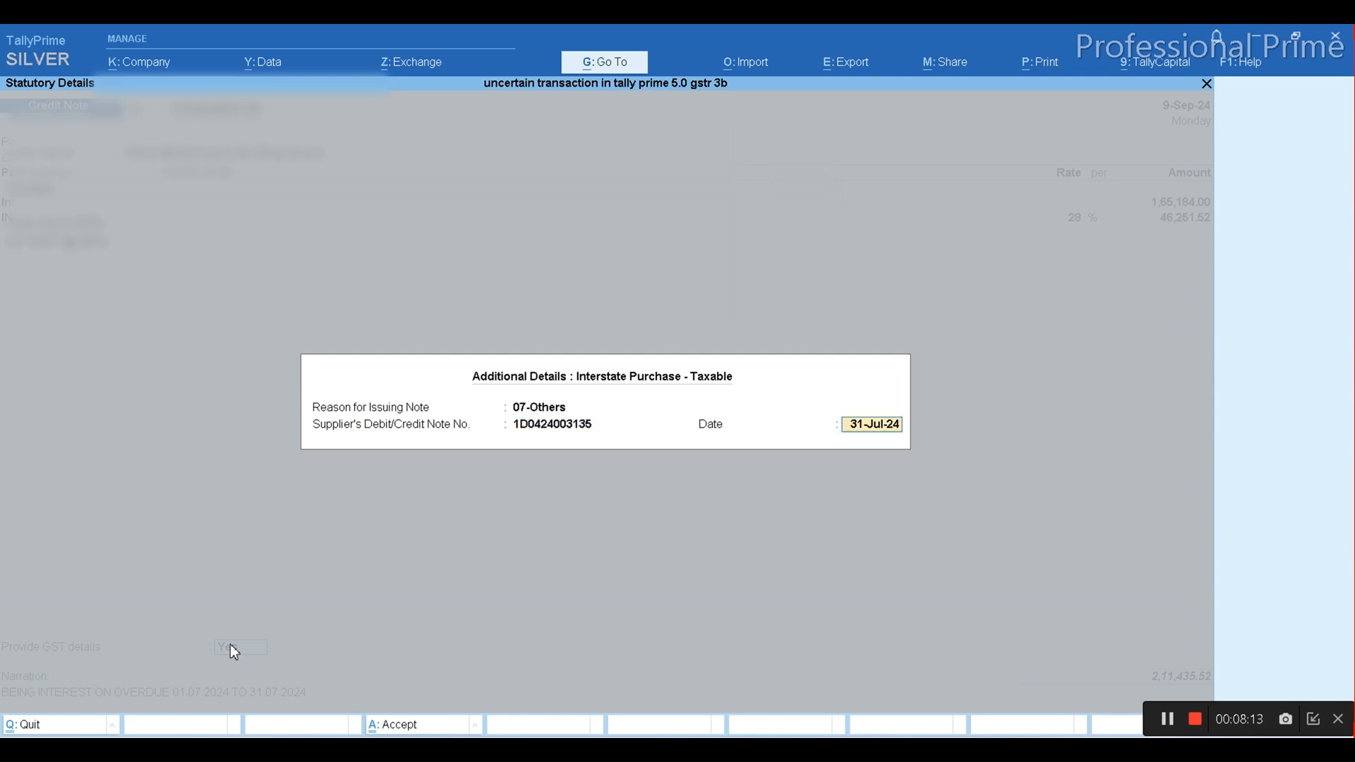
Set the supplier's note date to 9.9 (9 September) and save the altered credit note
{"action": "key", "text": "BackSpace"}
{"action": "key", "text": "BackSpace"}
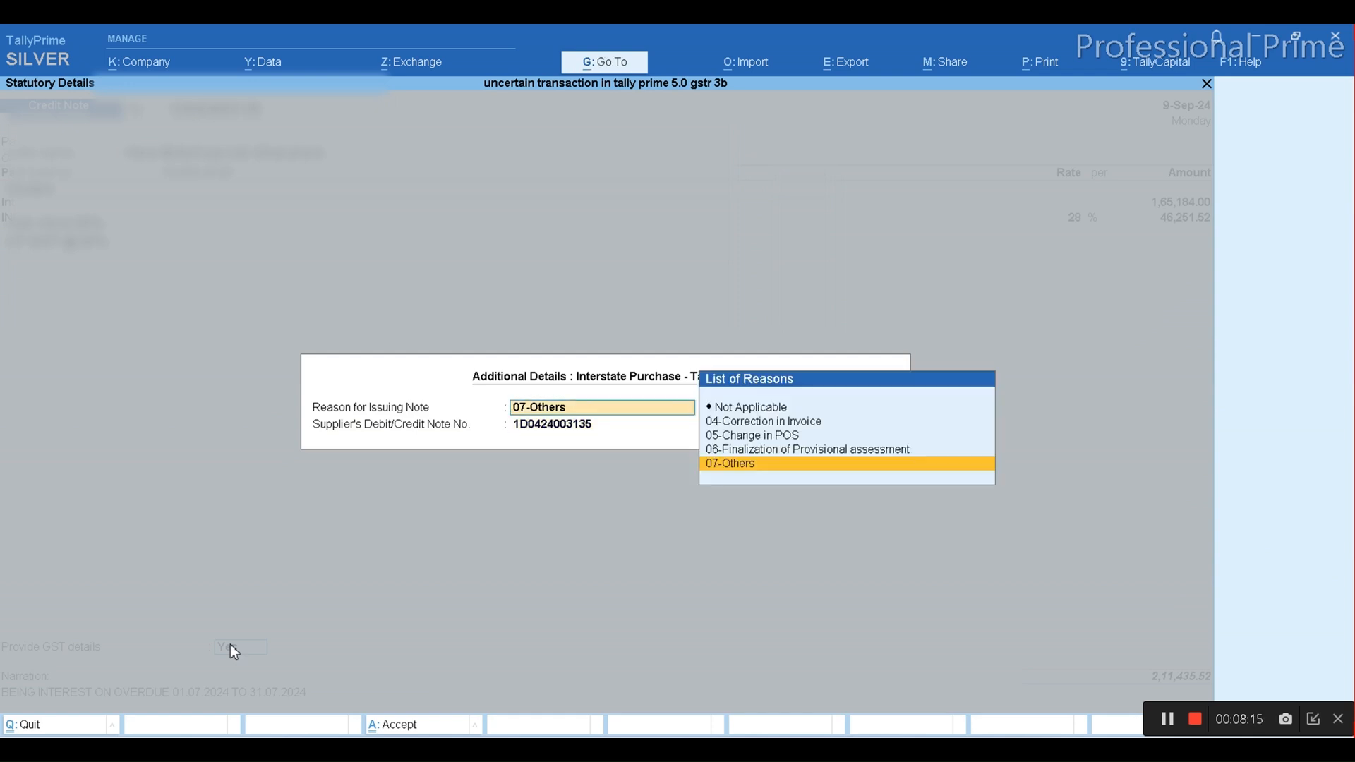
{"action": "key", "text": "Return"}
{"action": "key", "text": "Return"}
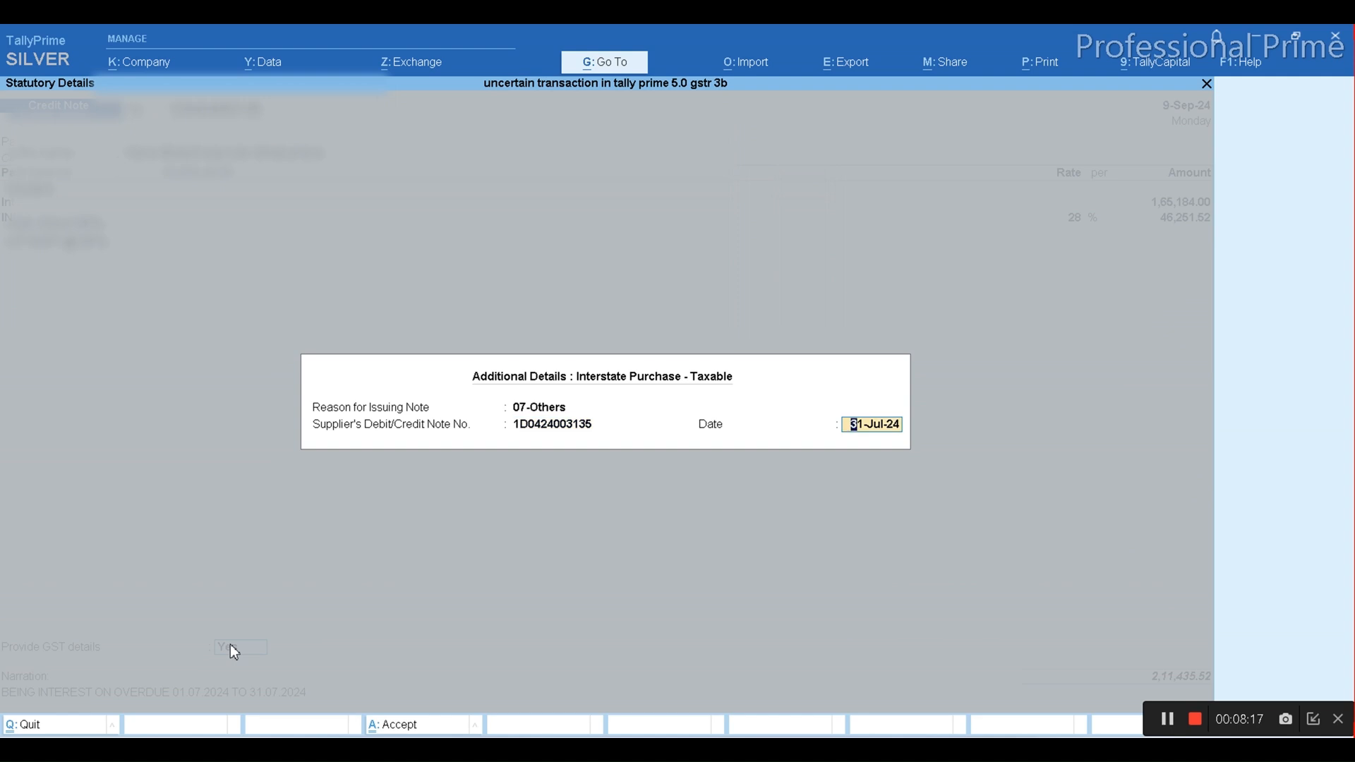
{"action": "type", "text": "9.9"}
{"action": "key", "text": "Return"}
{"action": "key", "text": "ctrl"}
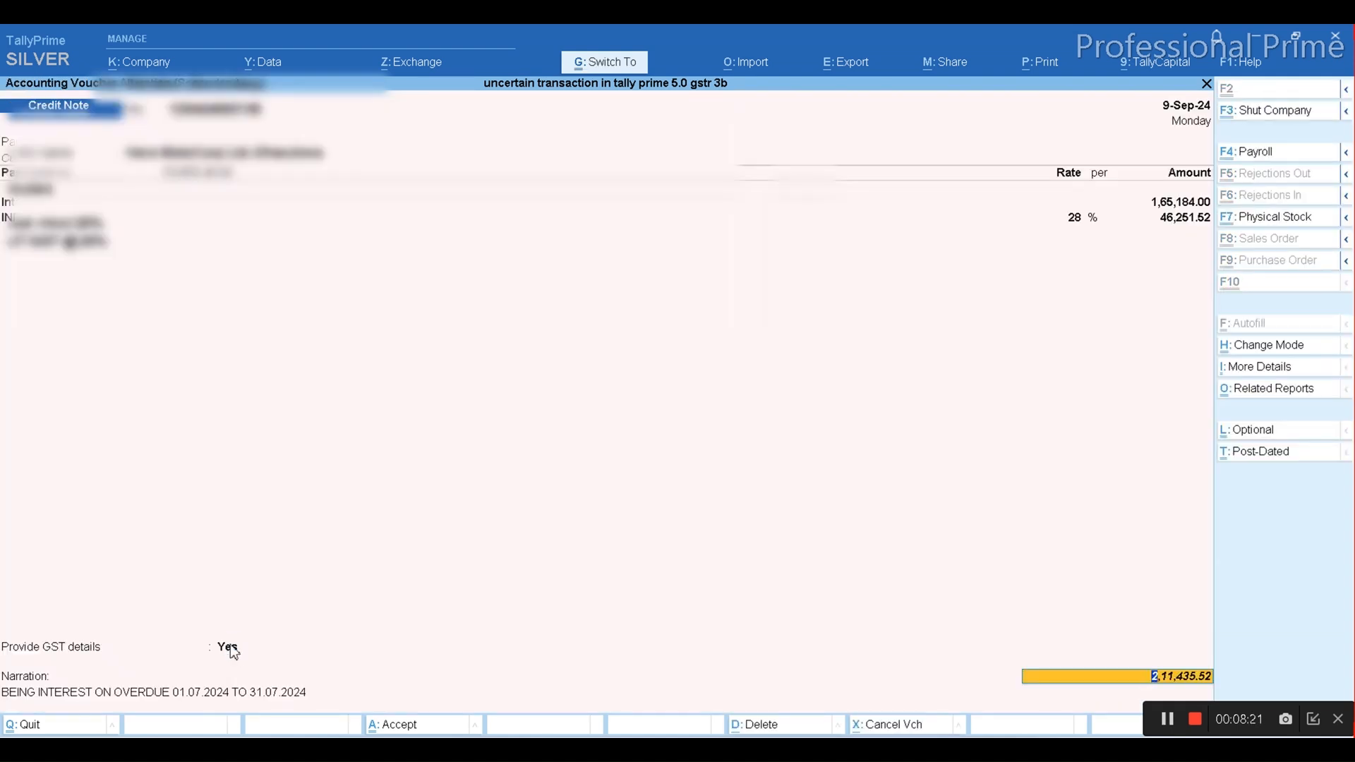
{"action": "key", "text": "ctrl+a"}
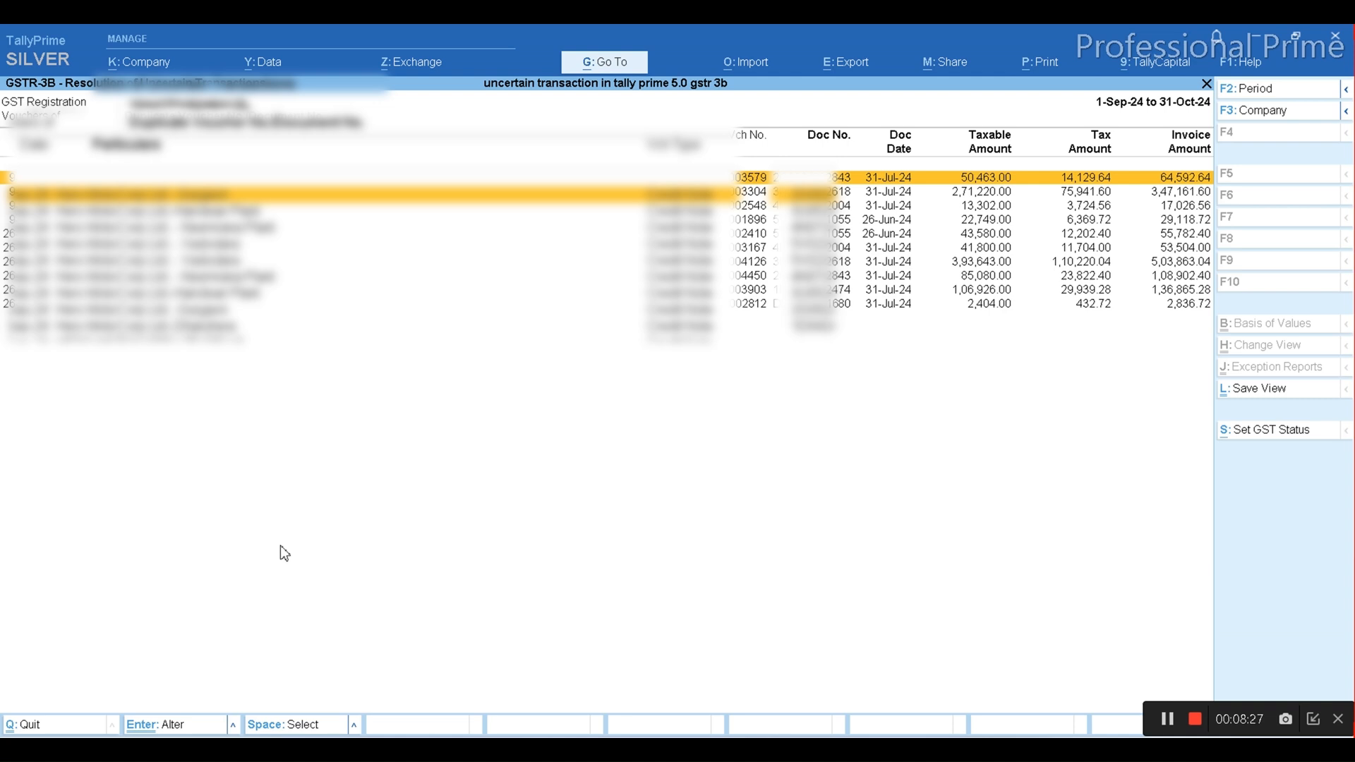
On the next credit note, set Provide GST details to Yes and replace the Supplier's Debit/Credit Note No. with its voucher number, keeping reason 07-Others
{"action": "key", "text": "Return"}
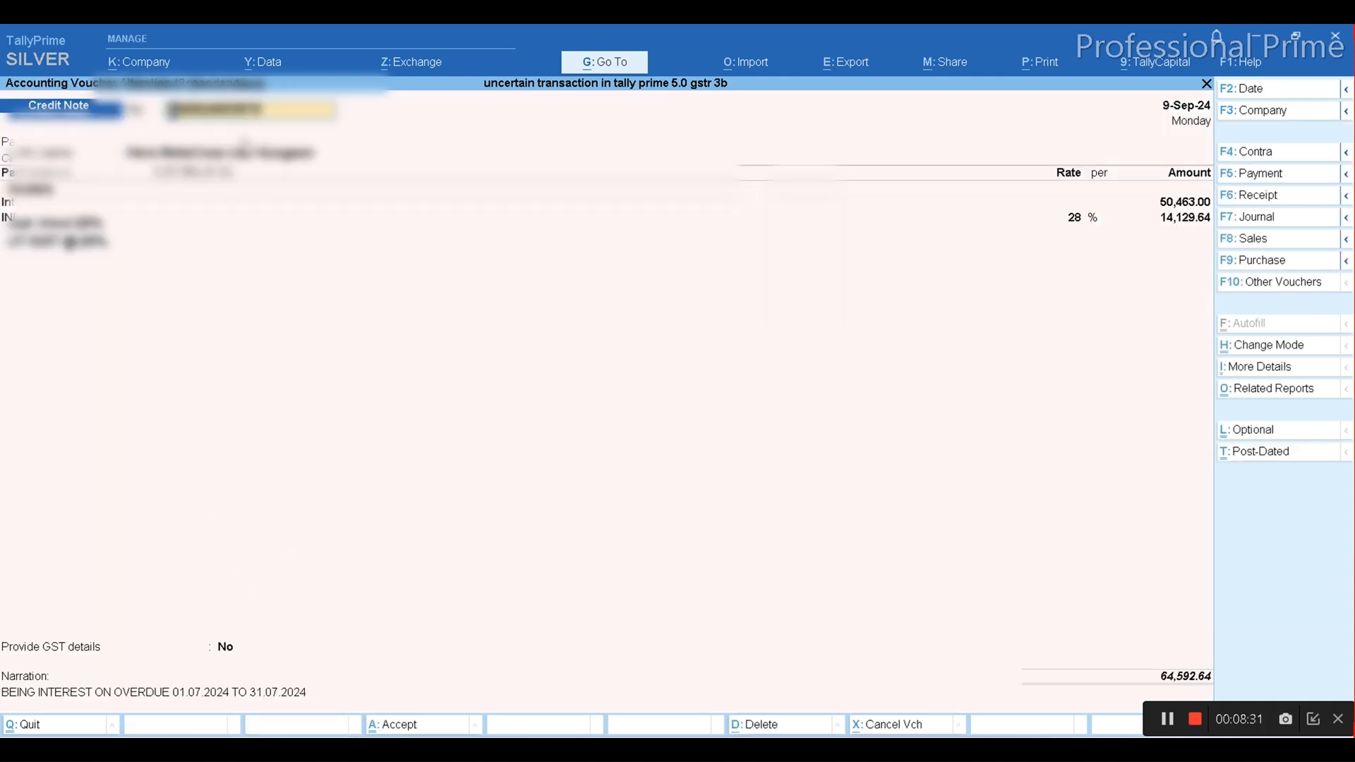
{"action": "key", "text": "ctrl"}
{"action": "left_click", "coordinate": [233, 648]}
{"action": "key", "text": "y"}
{"action": "key", "text": "Return"}
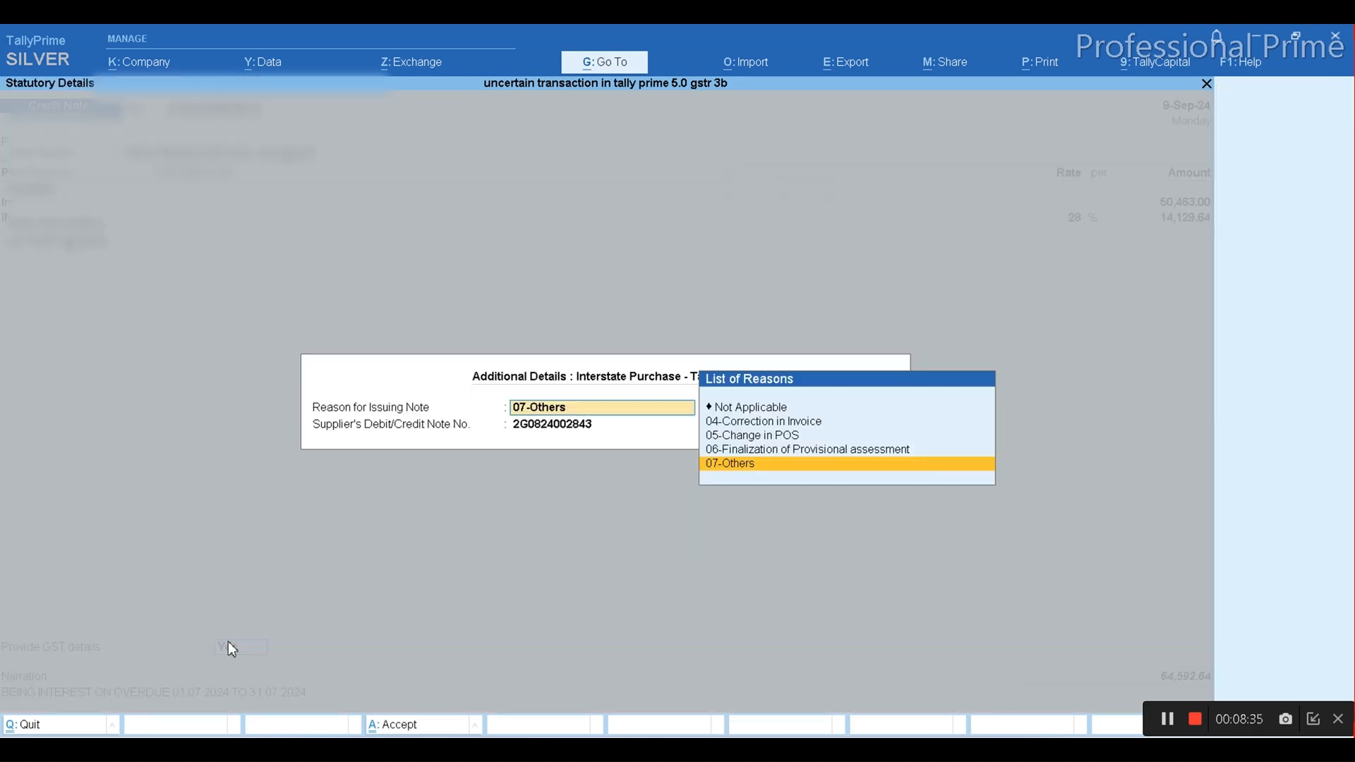
{"action": "key", "text": "Return"}
{"action": "key", "text": "ctrl+v"}
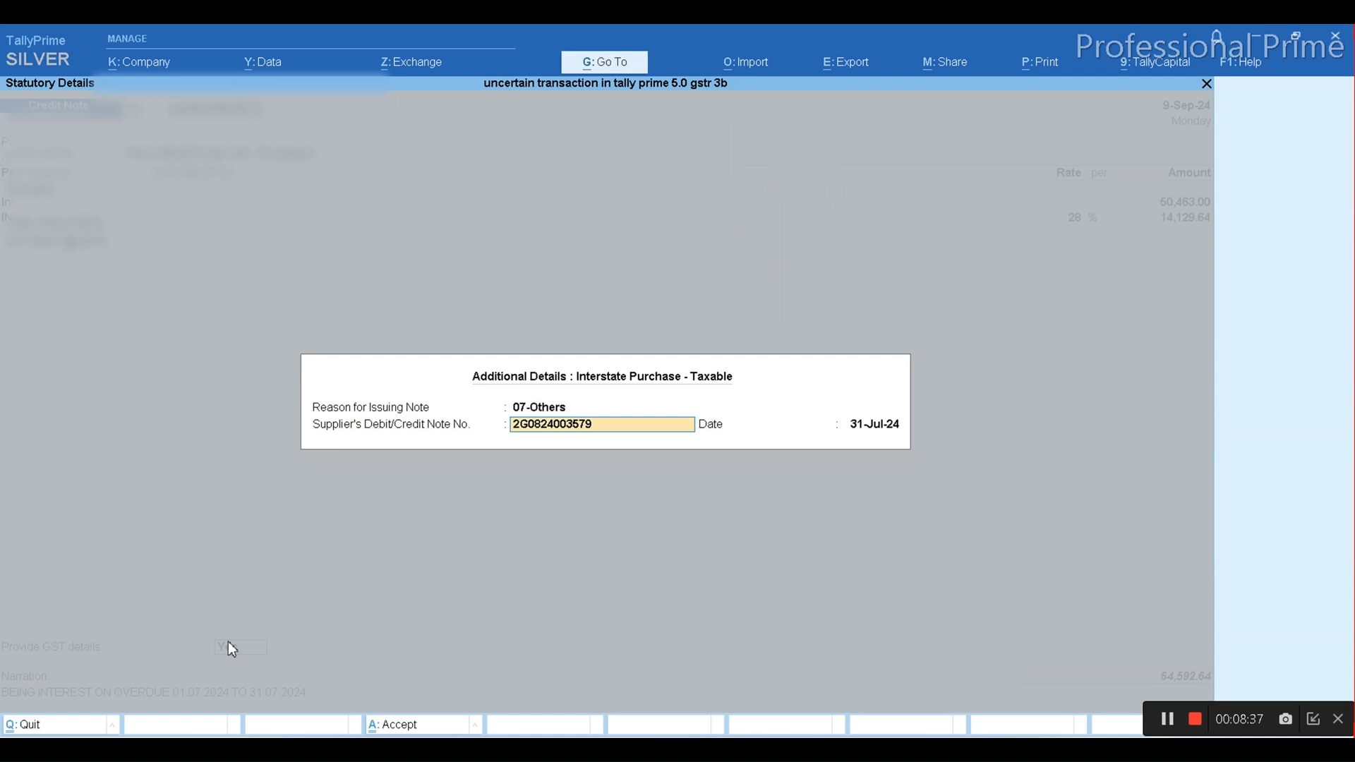
Set the supplier's note date to match the credit note's own date, 9 September, and save the altered voucher
{"action": "key", "text": "Return"}
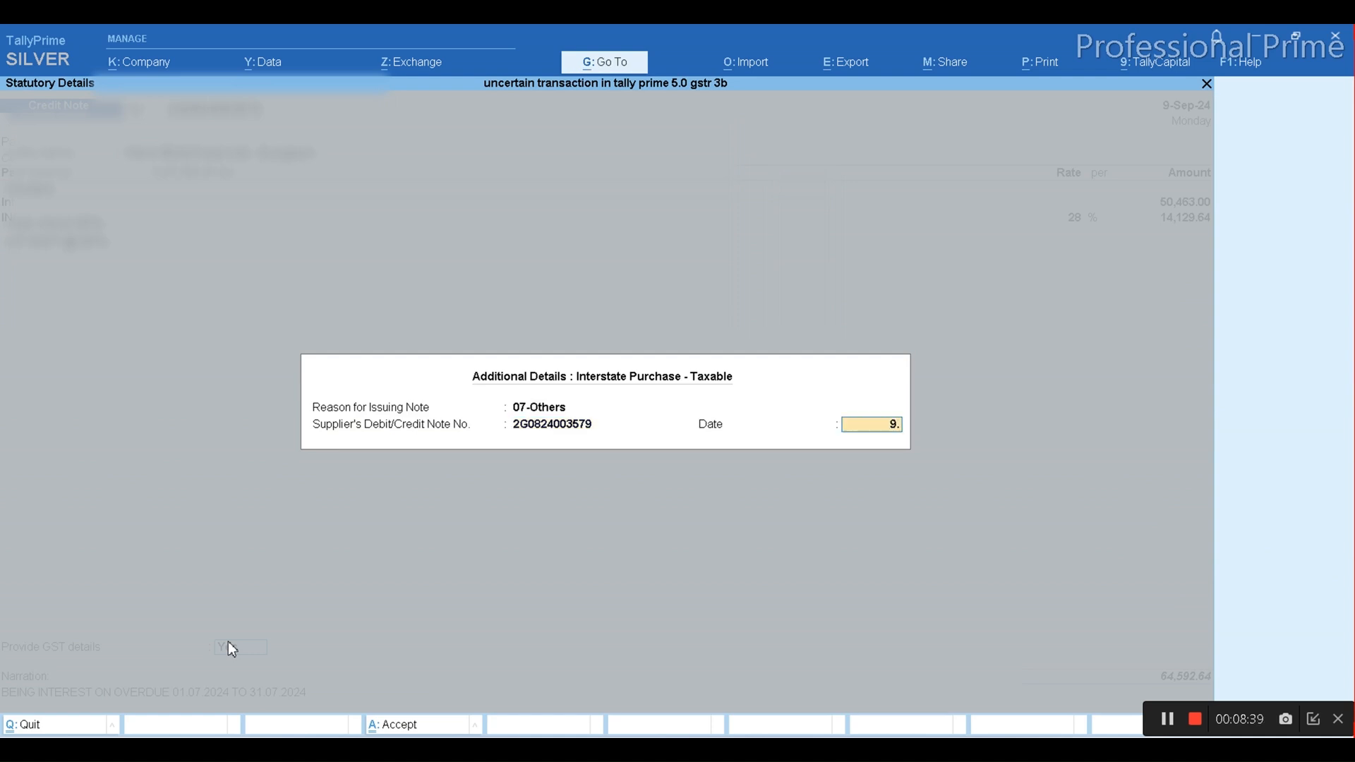
{"action": "key", "text": "Return"}
{"action": "key", "text": "ctrl"}
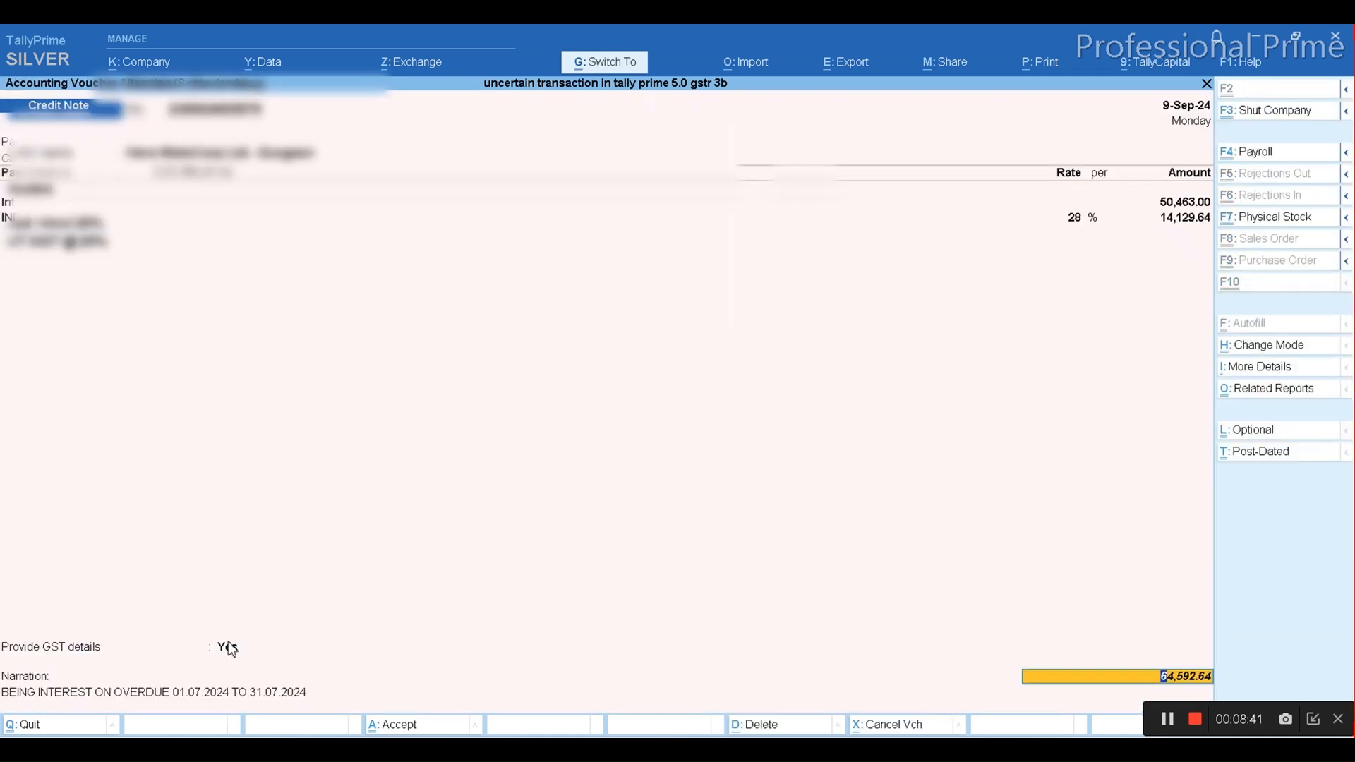
{"action": "key", "text": "ctrl+a"}
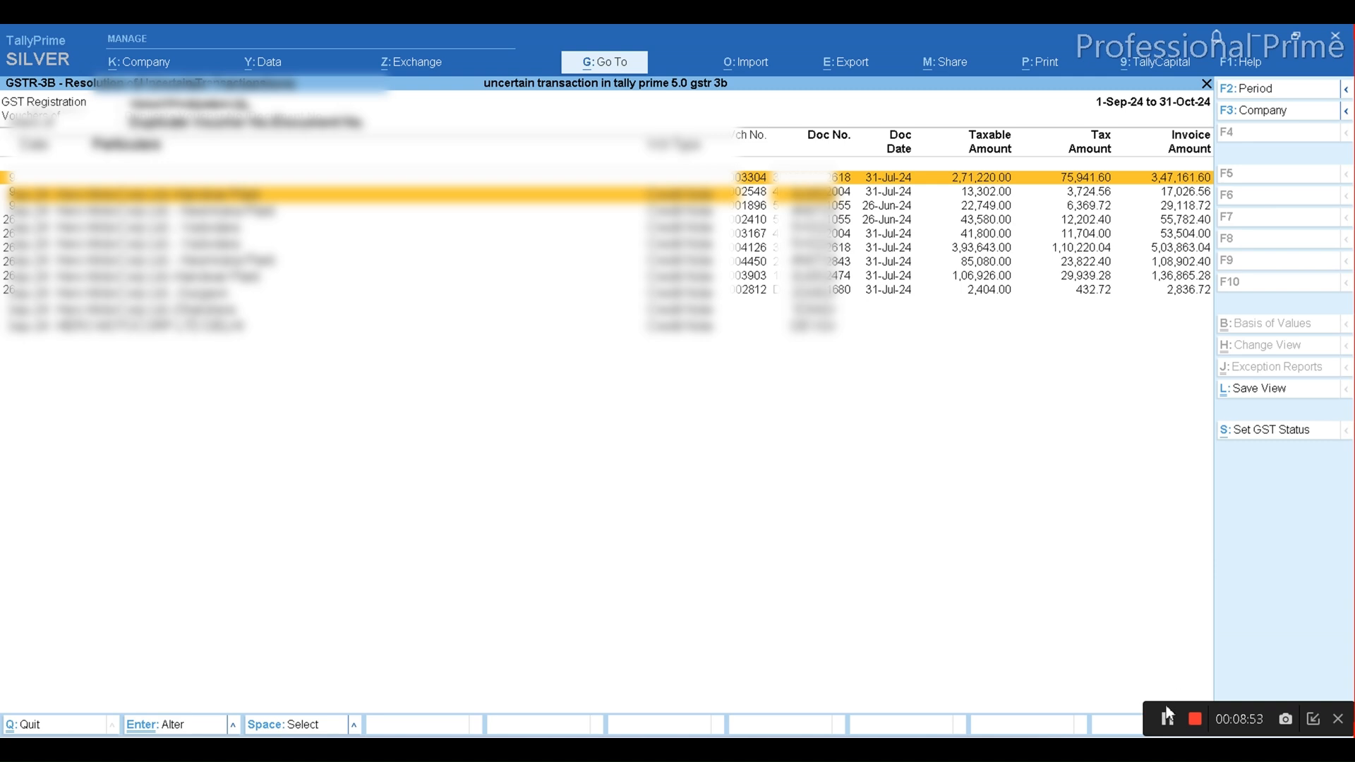
In the expected versus modified tax amount mismatch list, open the first purchase voucher and replace its 14% ledgers with INPUT SGST @9% and INPUT CGST @9%
{"action": "key", "text": "Escape"}
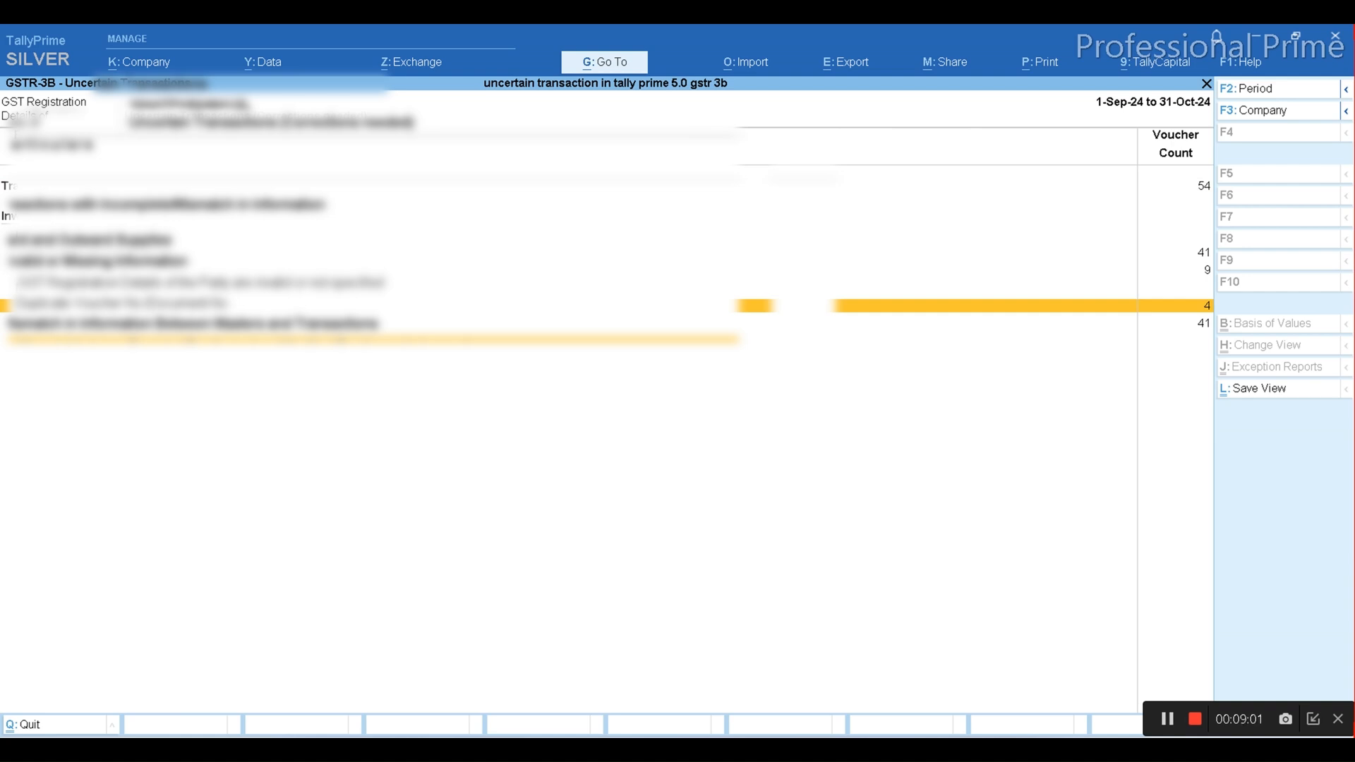
{"action": "key", "text": "Return"}
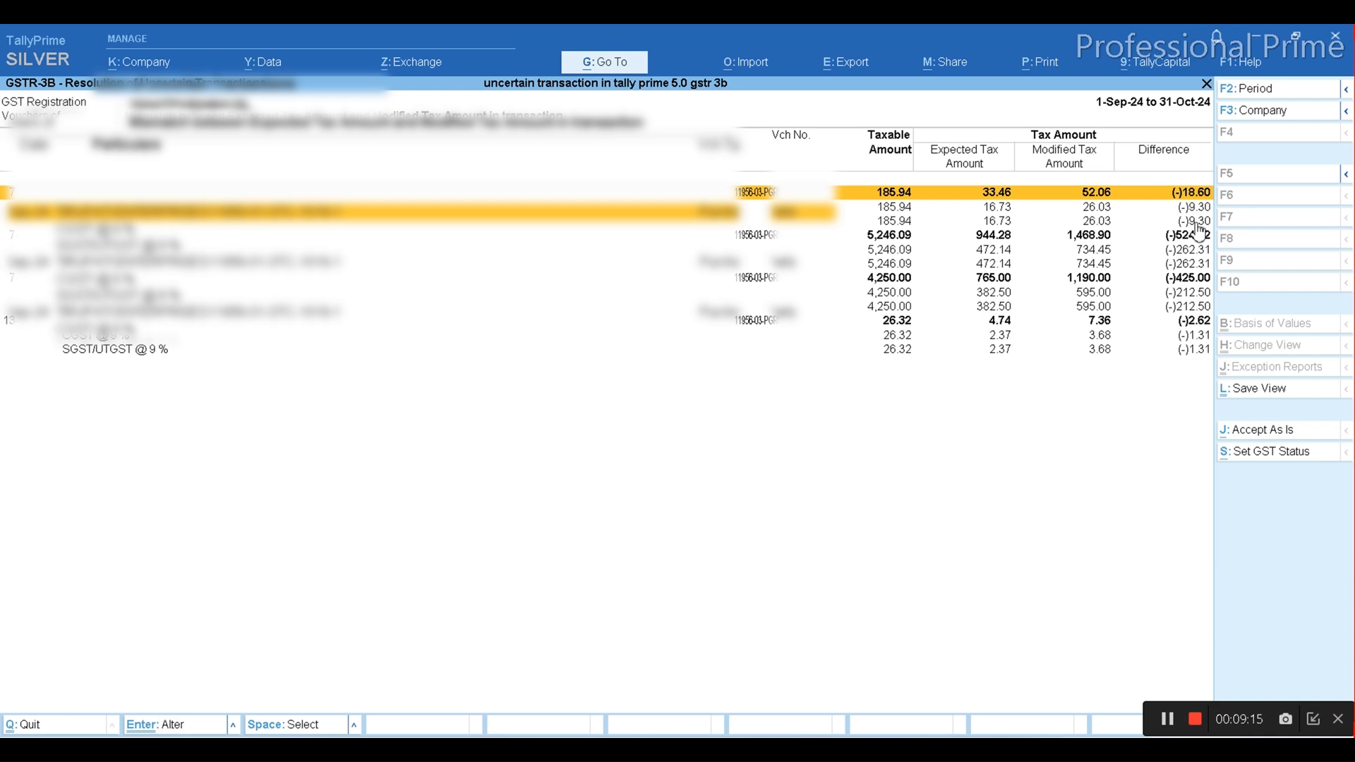
{"action": "key", "text": "Return"}
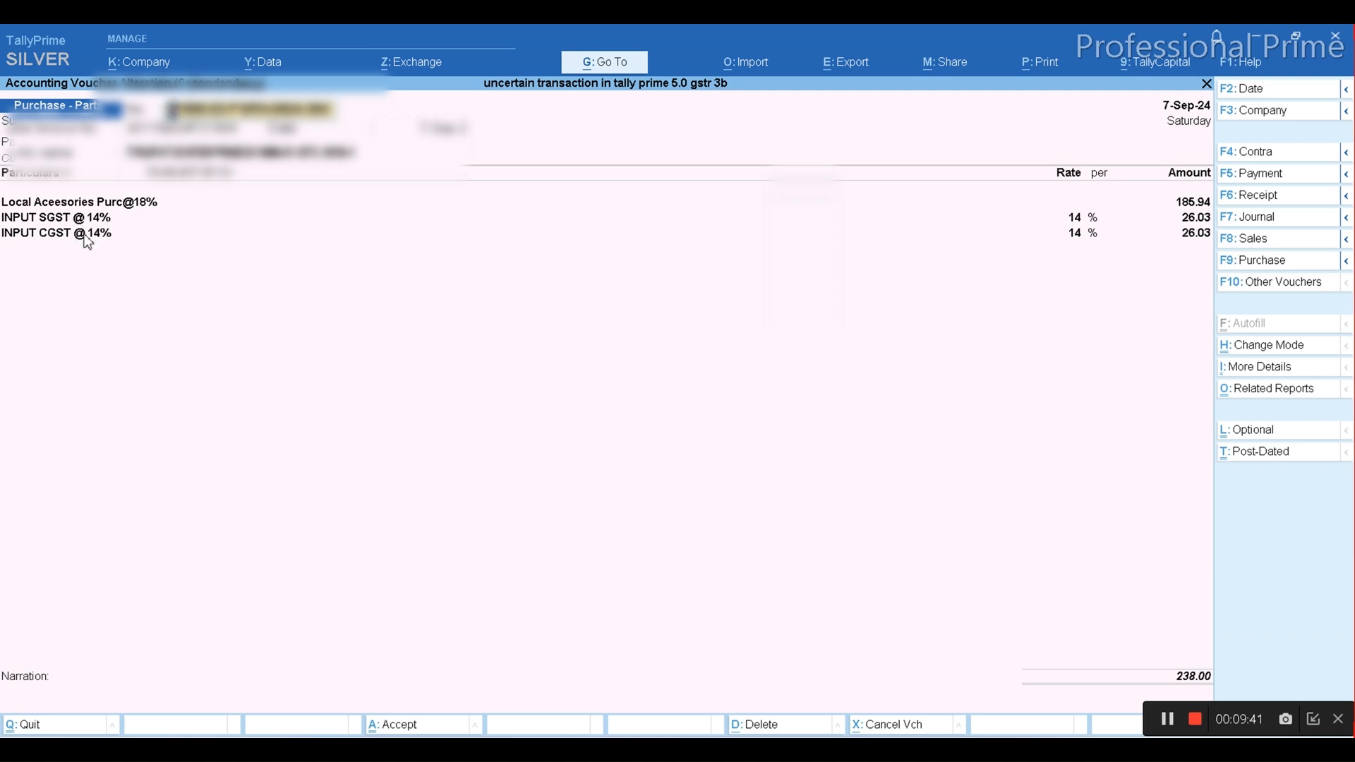
{"action": "left_click", "coordinate": [1167, 719]}
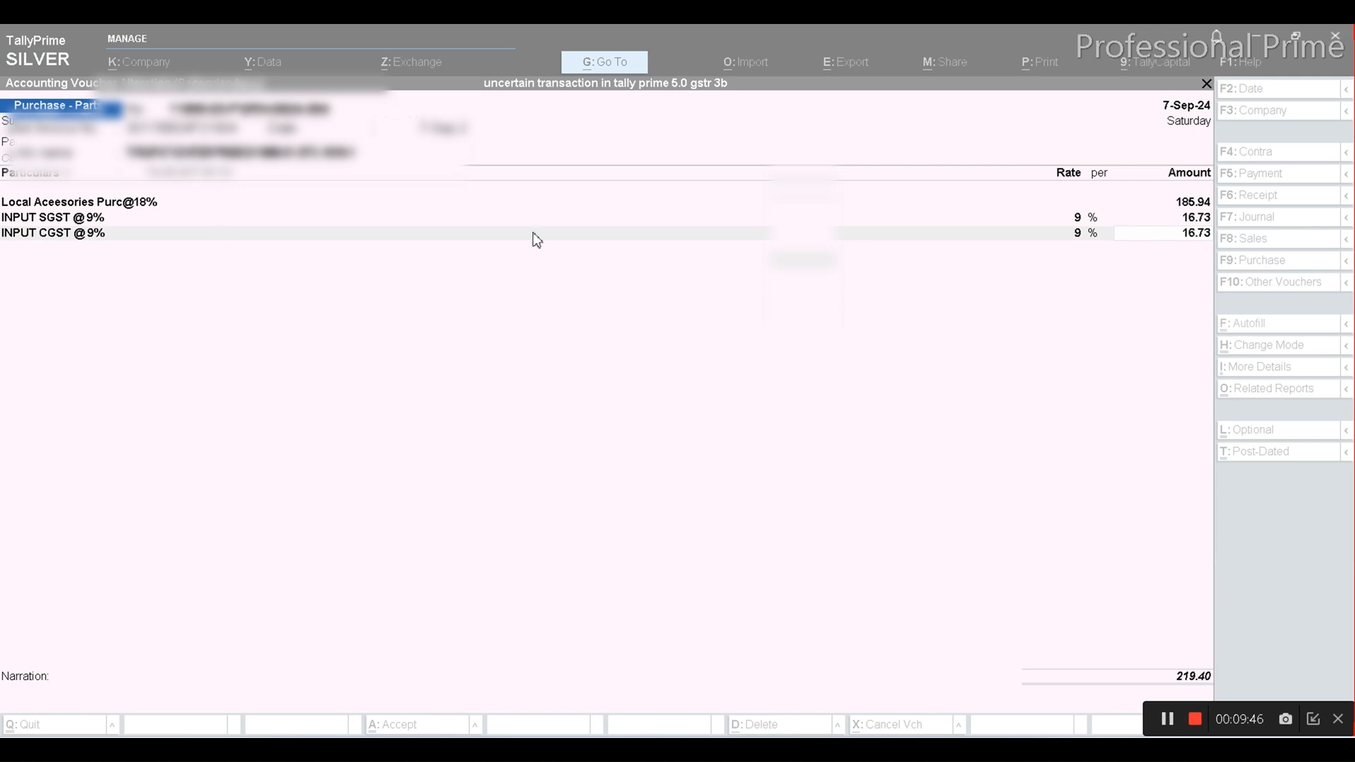
{"action": "left_click", "coordinate": [1190, 235]}
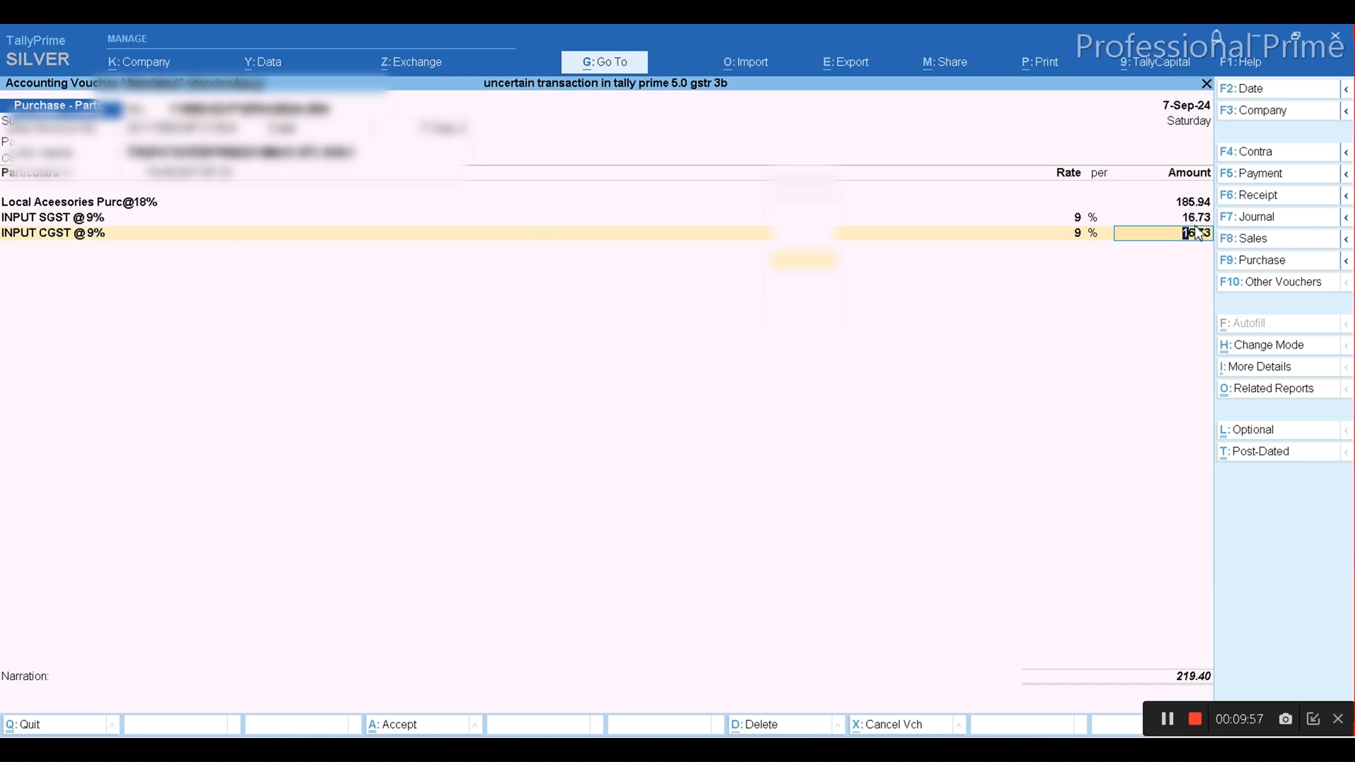
Check the purchase voucher's GST tax analysis in detailed view, return to the voucher and save it
{"action": "key", "text": "ctrl"}
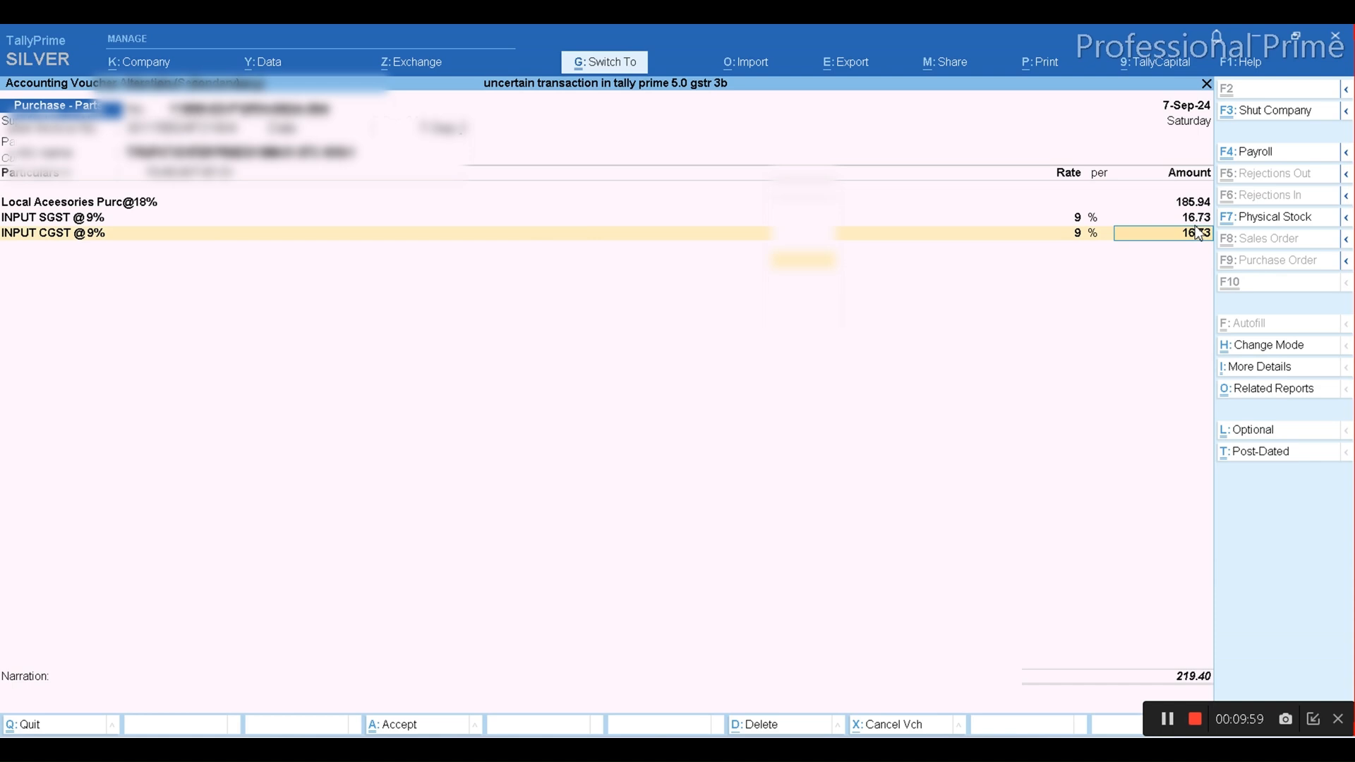
{"action": "key", "text": "ctrl+o"}
{"action": "key", "text": "Return"}
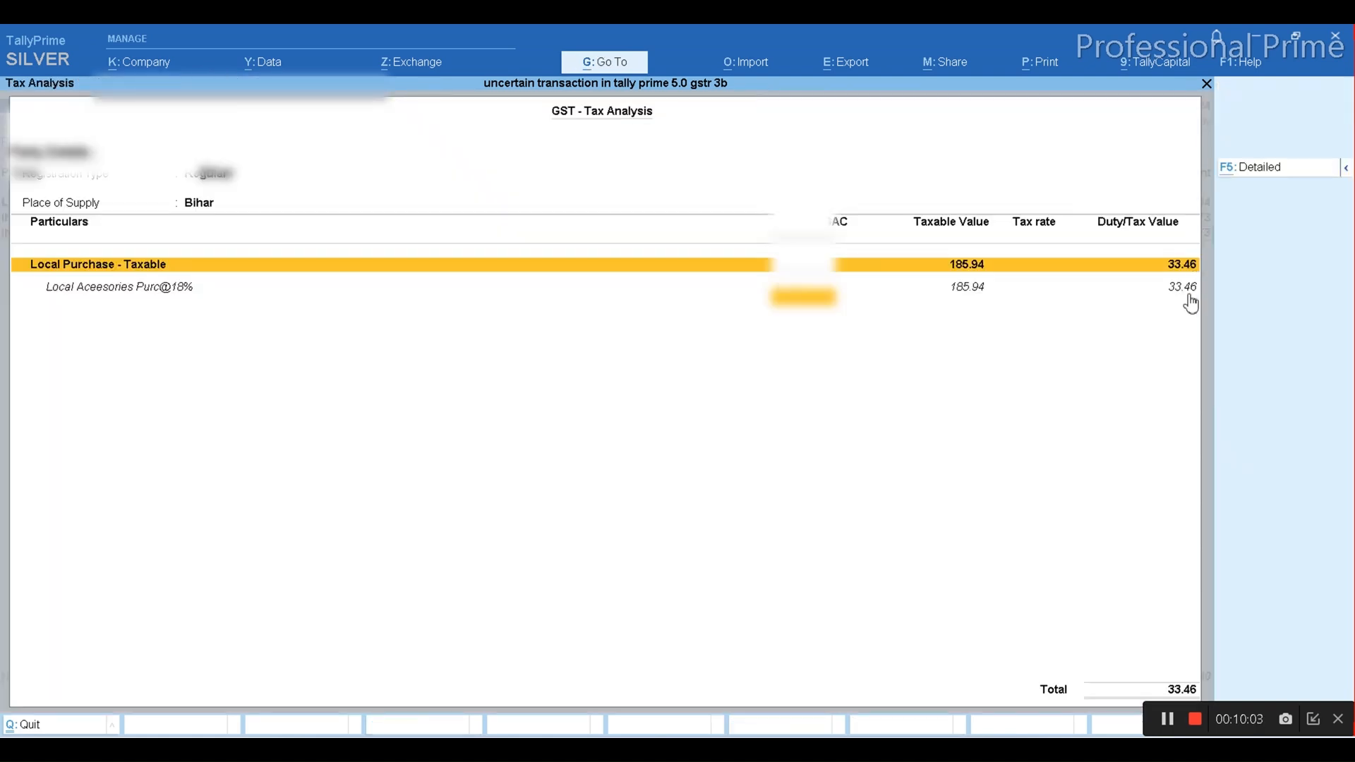
{"action": "key", "text": "alt+F5"}
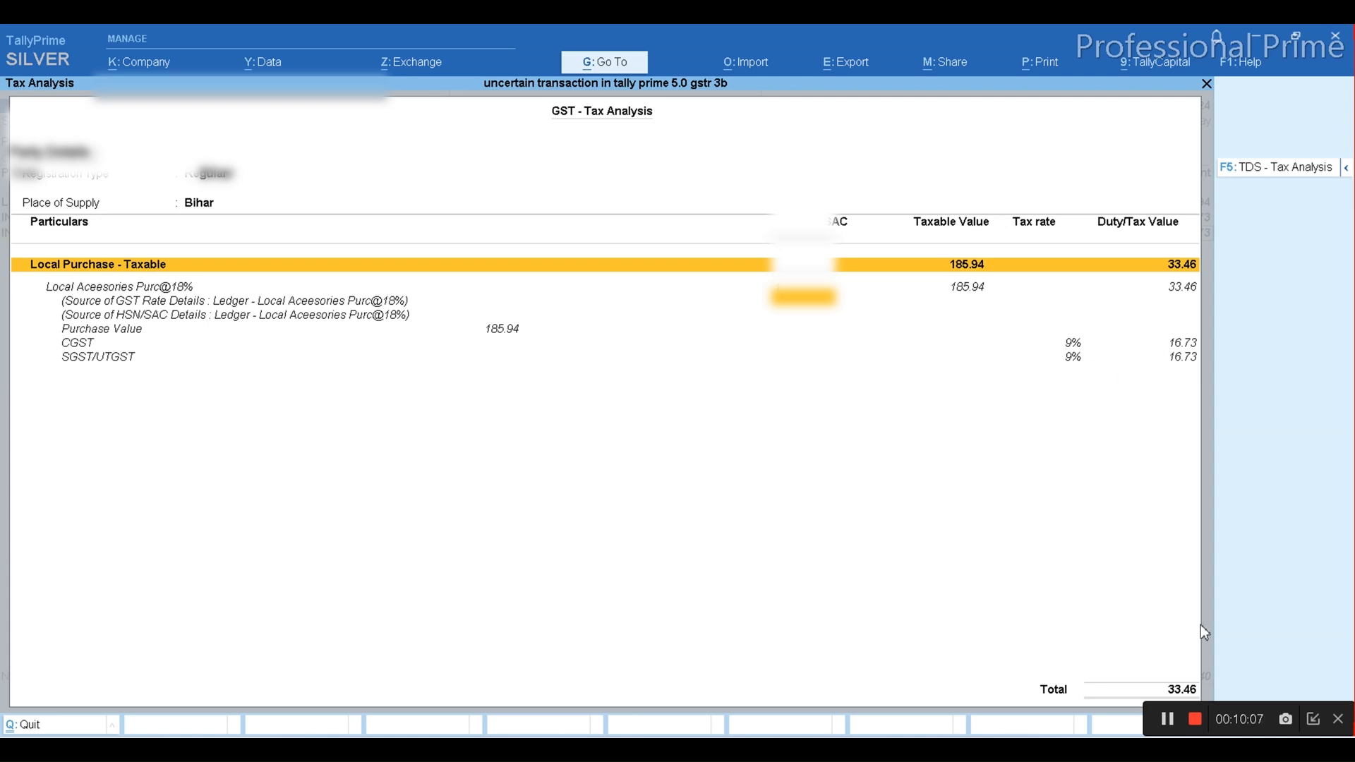
{"action": "key", "text": "Return"}
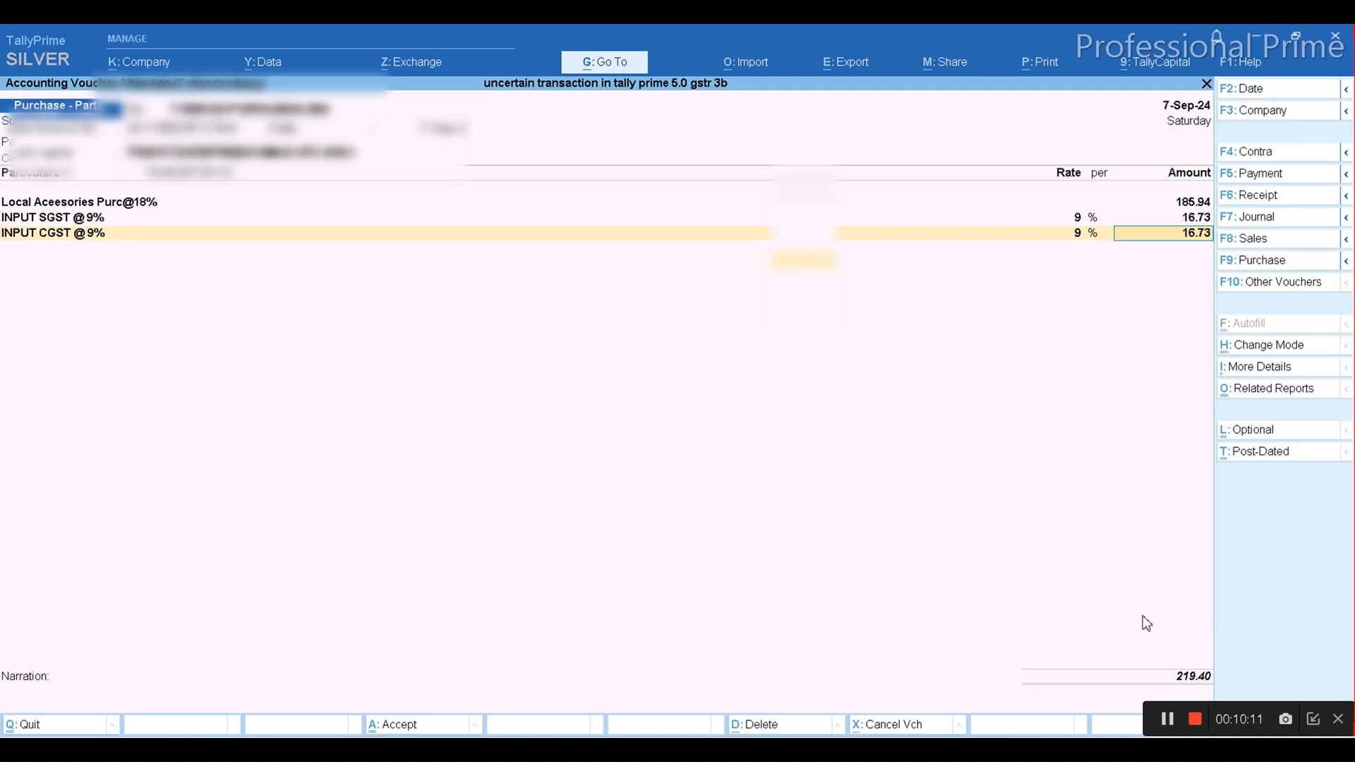
{"action": "key", "text": "ctrl"}
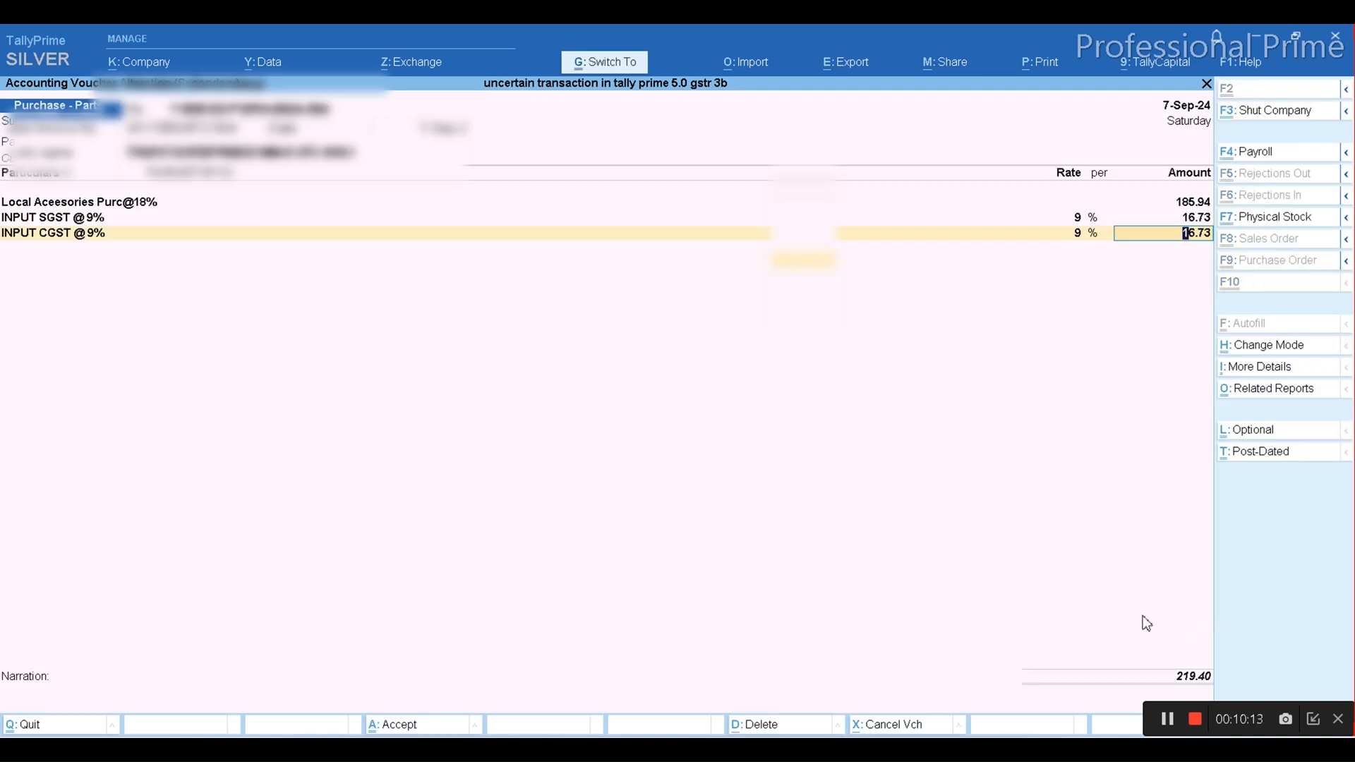
{"action": "key", "text": "ctrl+a"}
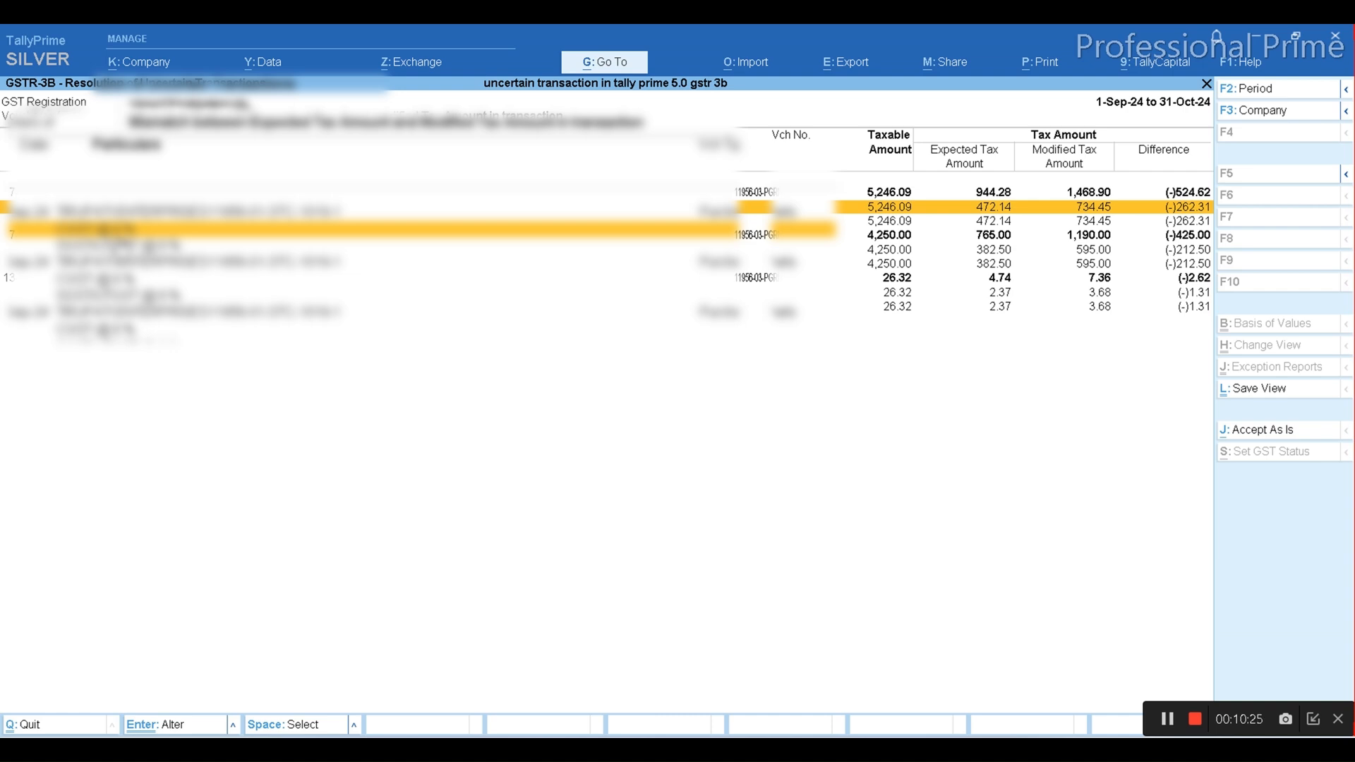
Alter the next mismatched purchase voucher so both 14% tax lines use INPUT CGST @9%, set Round Off to (-)0.37, and save
{"action": "key", "text": "Up"}
{"action": "key", "text": "Return"}
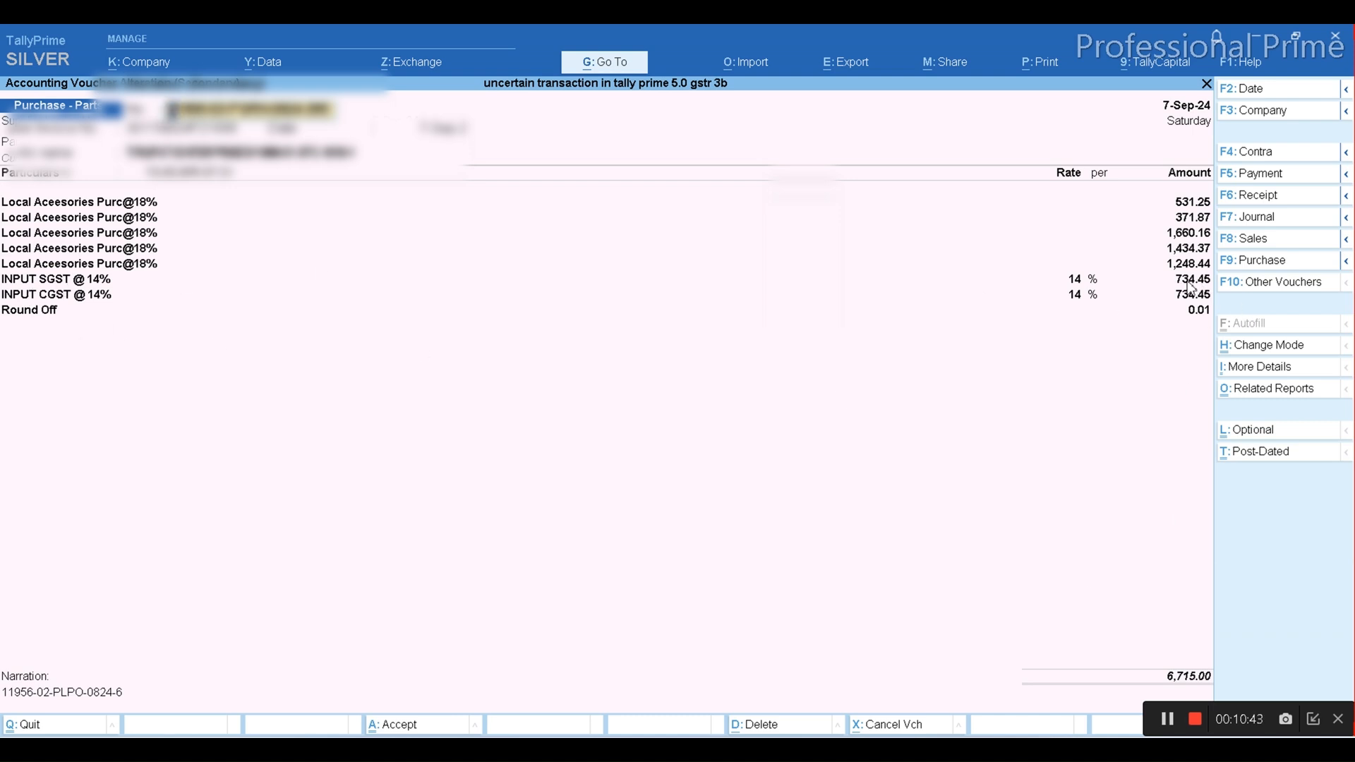
{"action": "left_click", "coordinate": [1170, 718]}
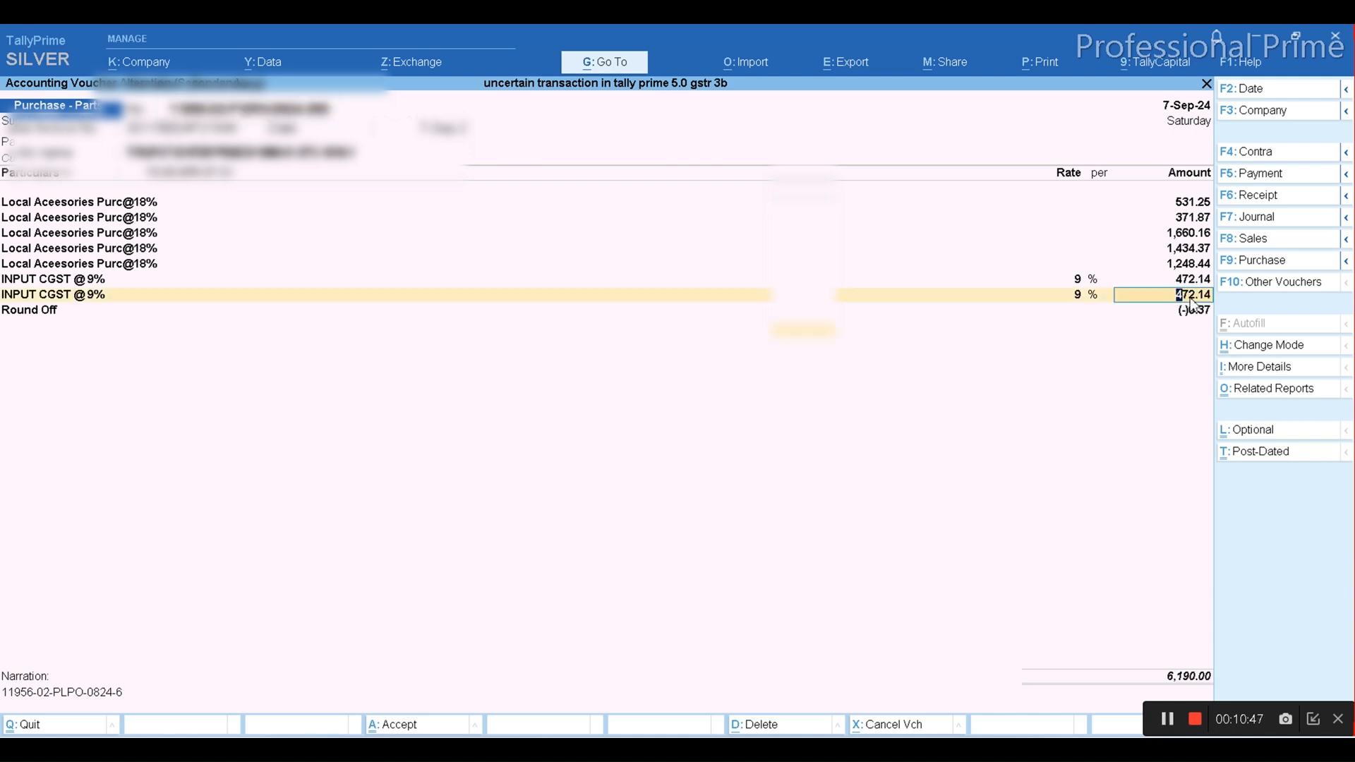
{"action": "key", "text": "ctrl"}
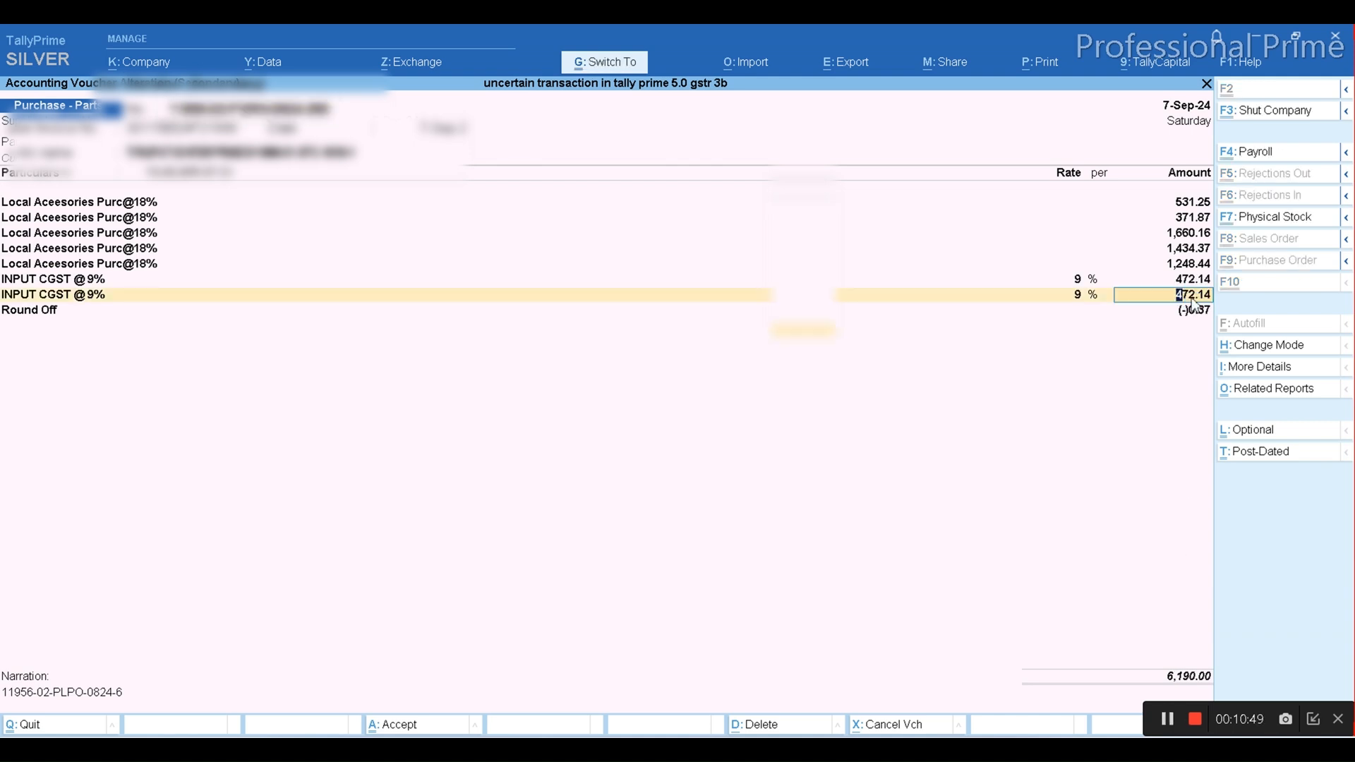
{"action": "key", "text": "ctrl+a"}
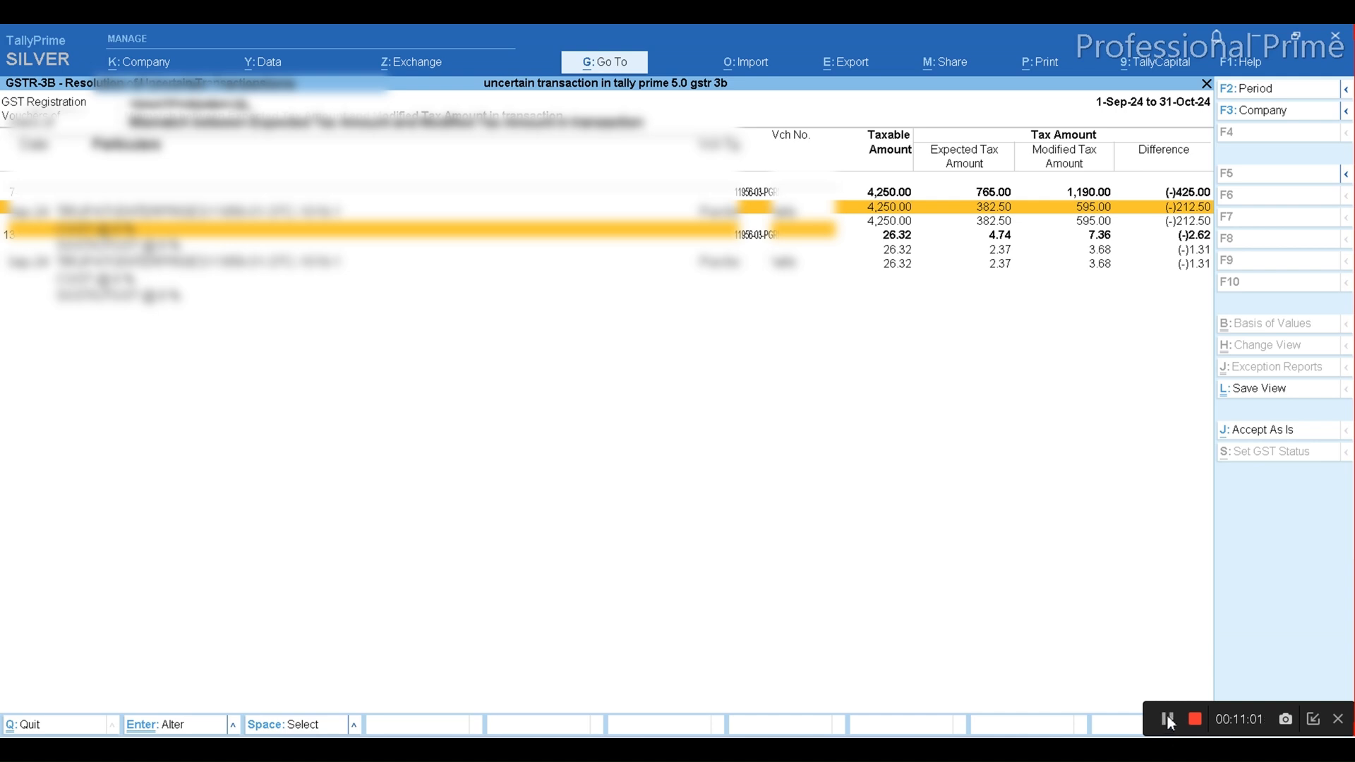
Return to the uncertain transactions and open the purchase voucher listed under Applicable Tax Ledger is not selected for alteration
{"action": "key", "text": "Escape"}
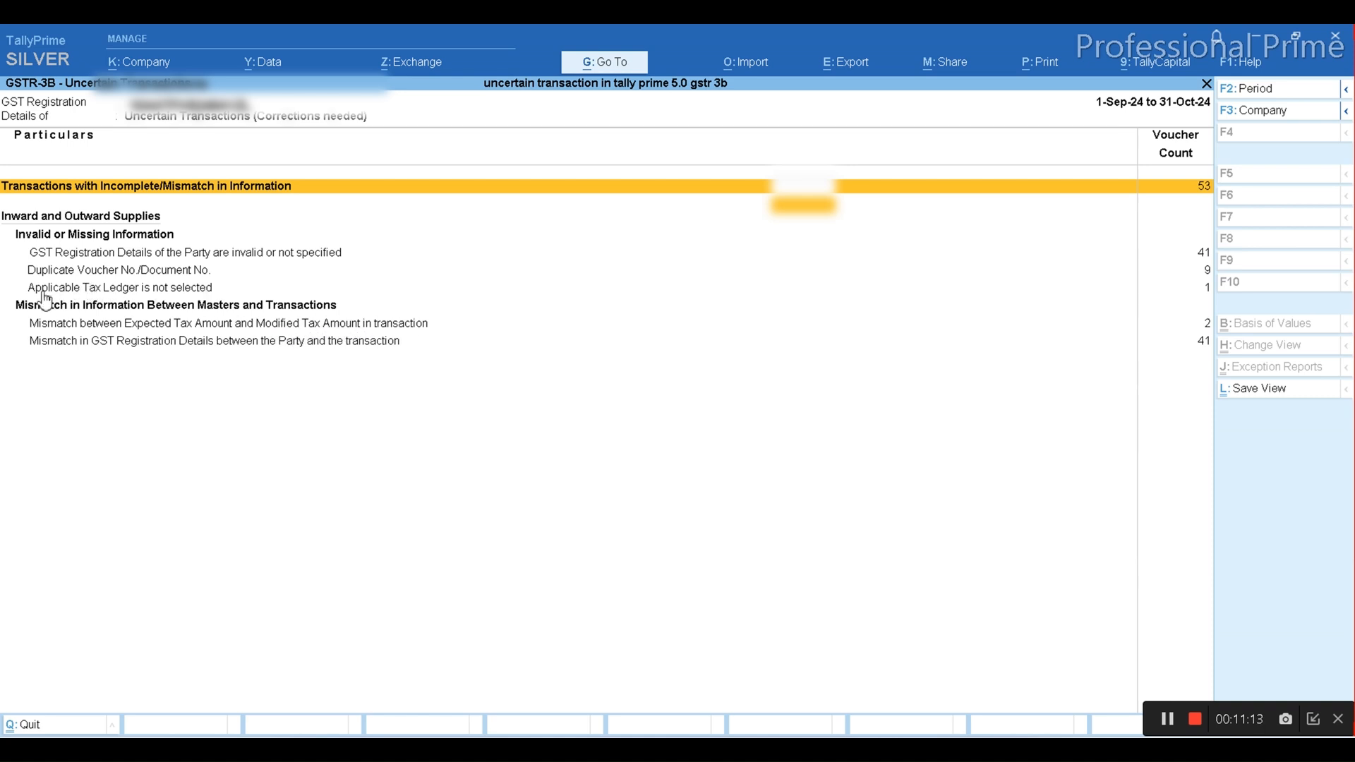
{"action": "left_click", "coordinate": [164, 294]}
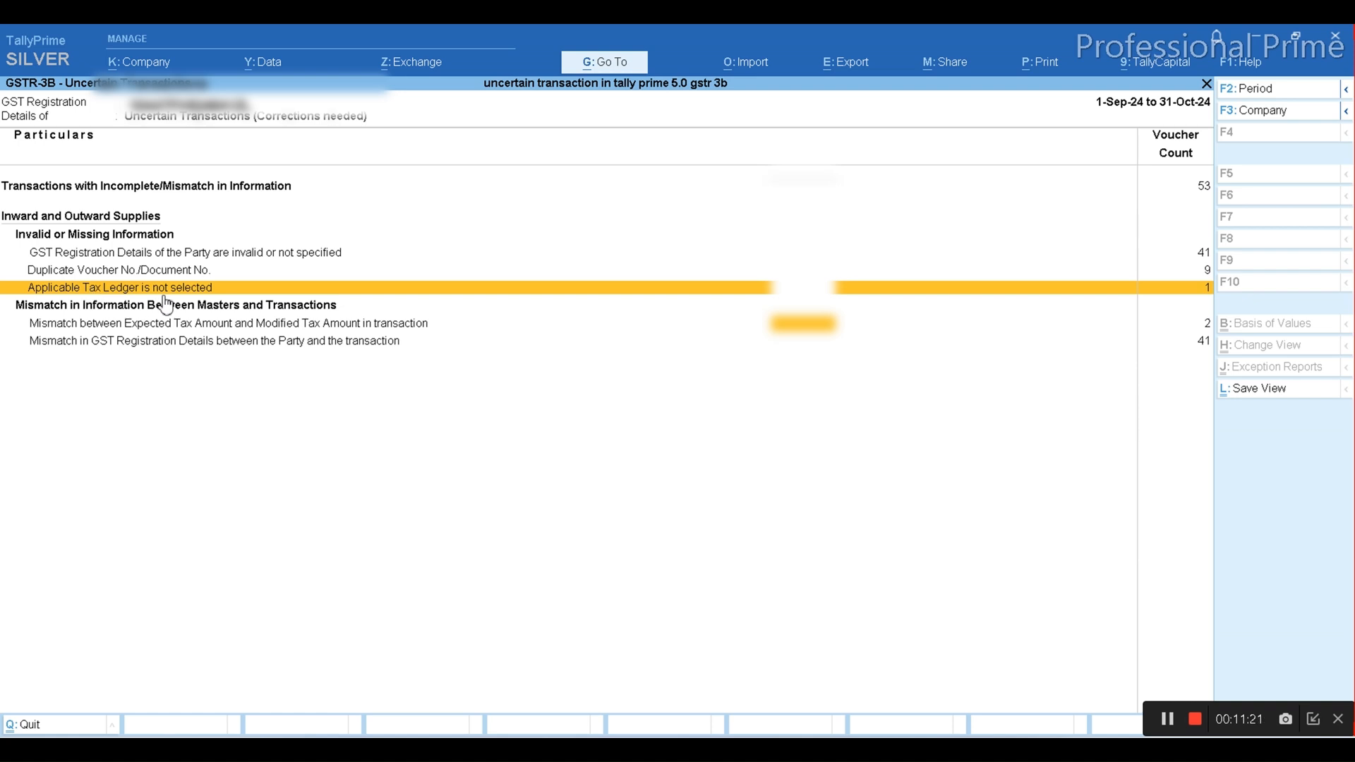
{"action": "left_click", "coordinate": [164, 295]}
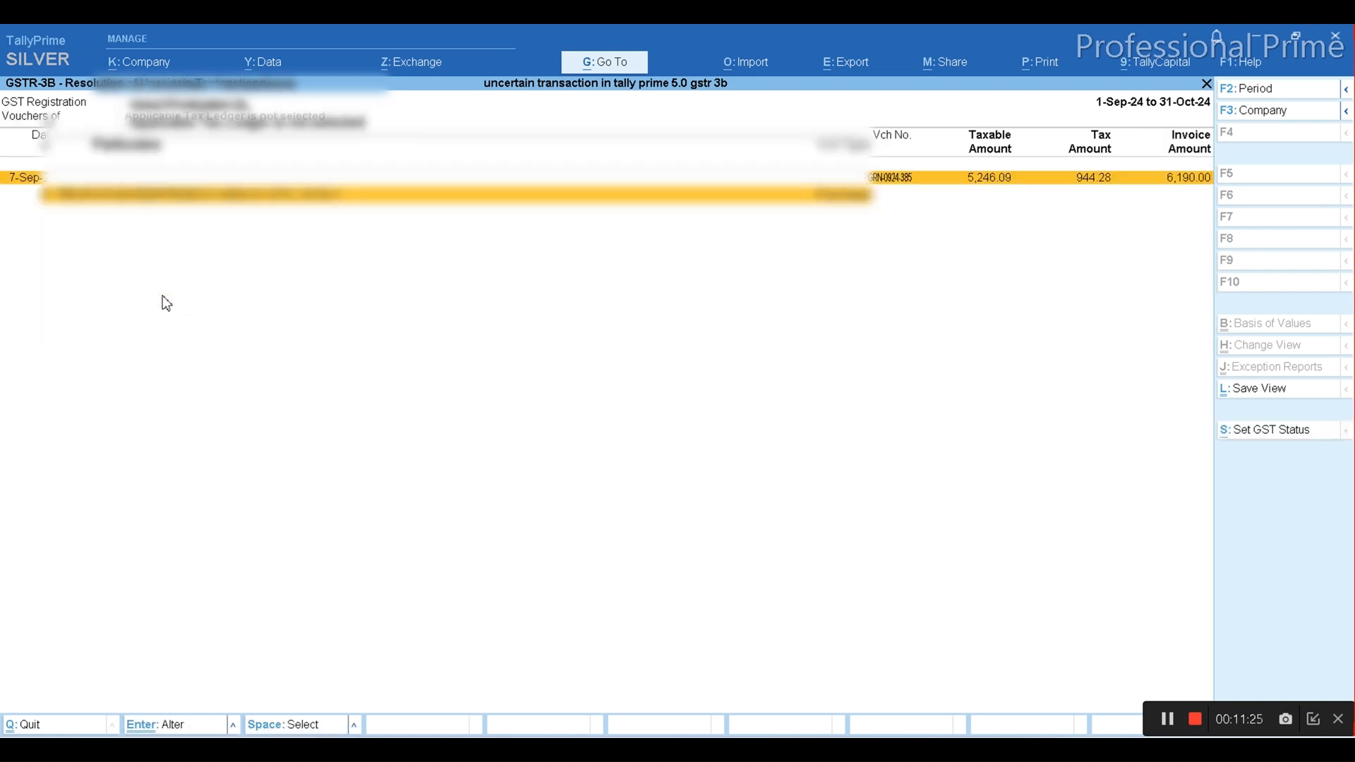
{"action": "key", "text": "Return"}
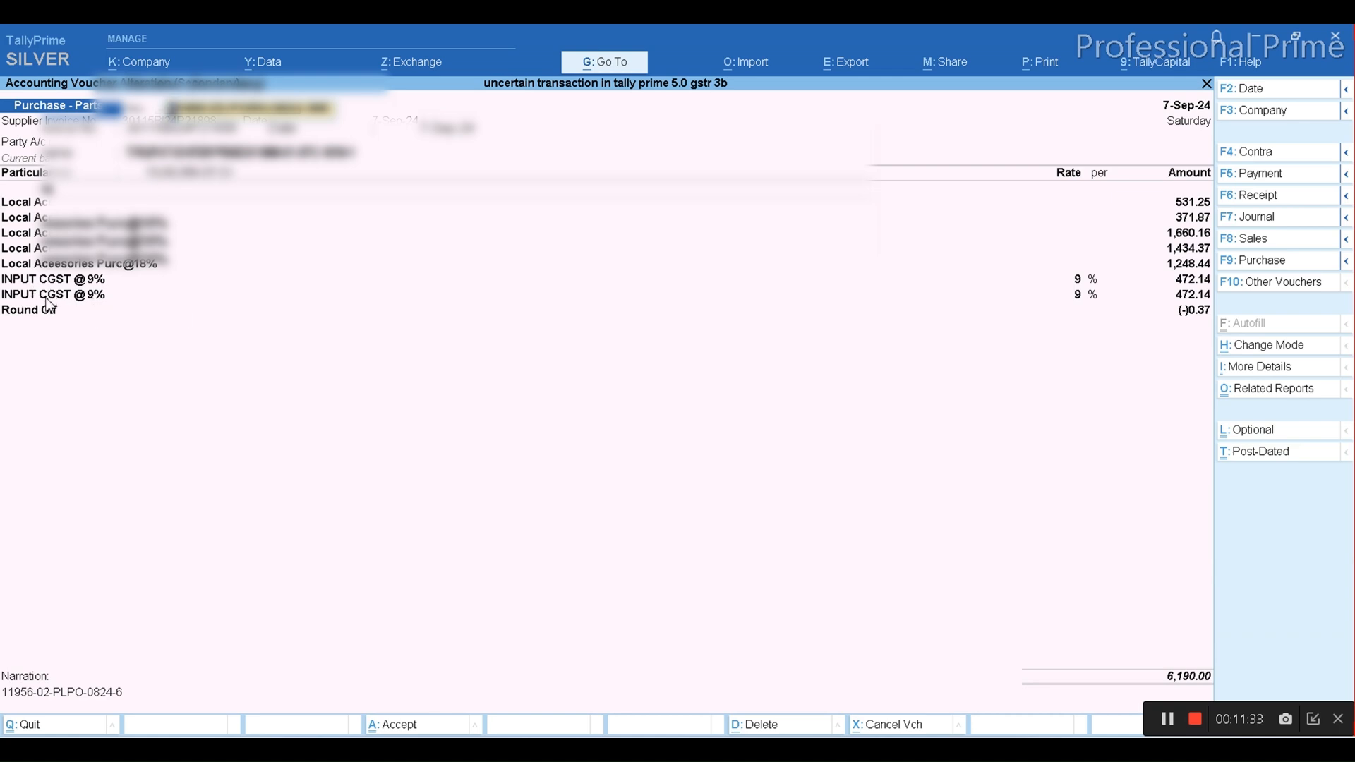
Change the duplicate INPUT CGST @9% line to INPUT SGST @9%, save the purchase voucher, and return to the uncertain transactions summary
{"action": "left_click", "coordinate": [1166, 717]}
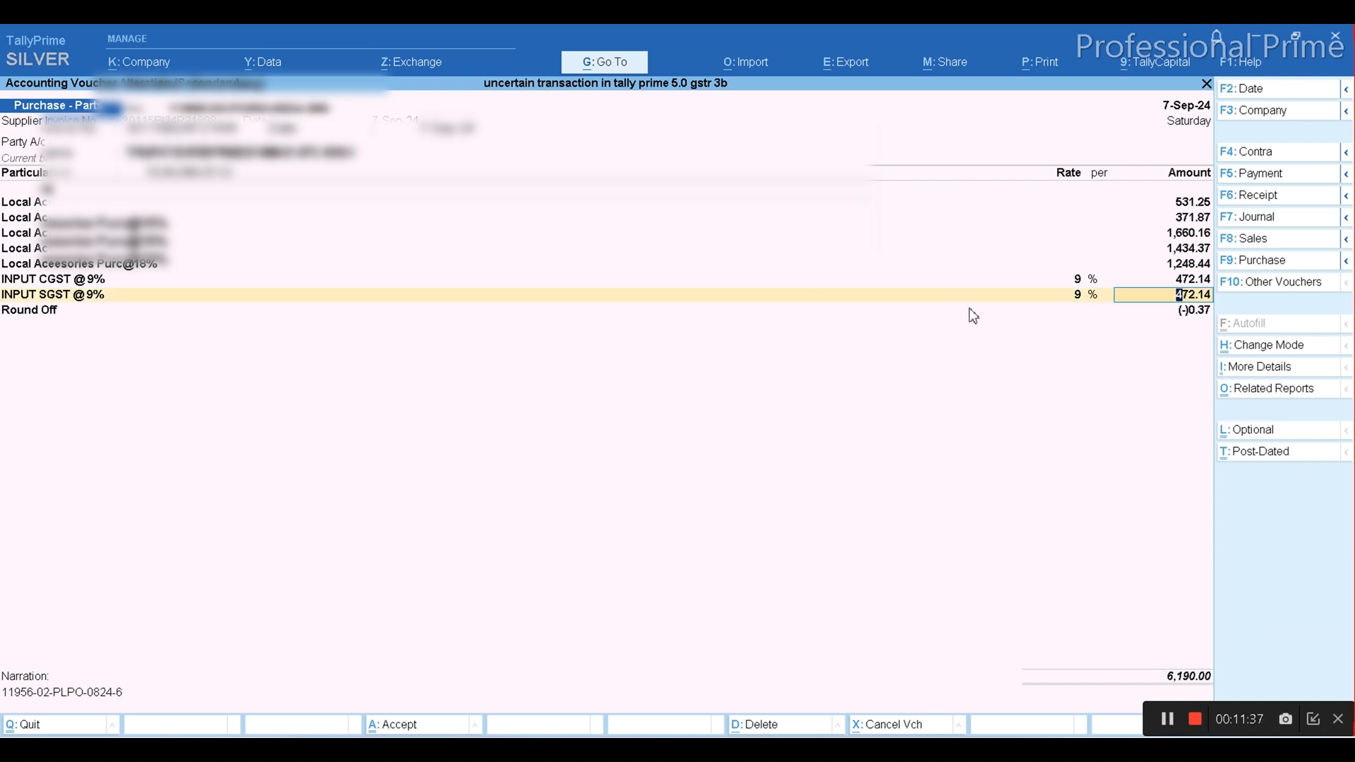
{"action": "key", "text": "ctrl"}
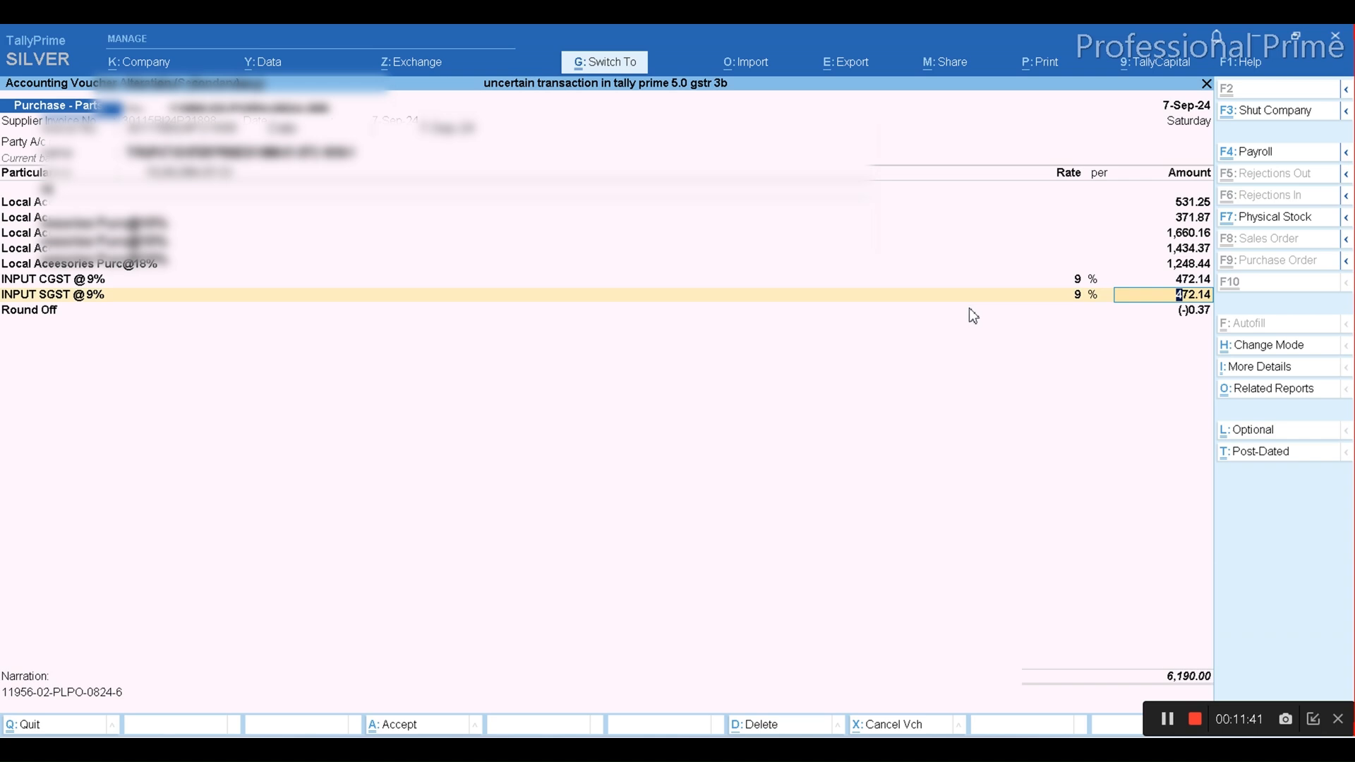
{"action": "key", "text": "ctrl+a"}
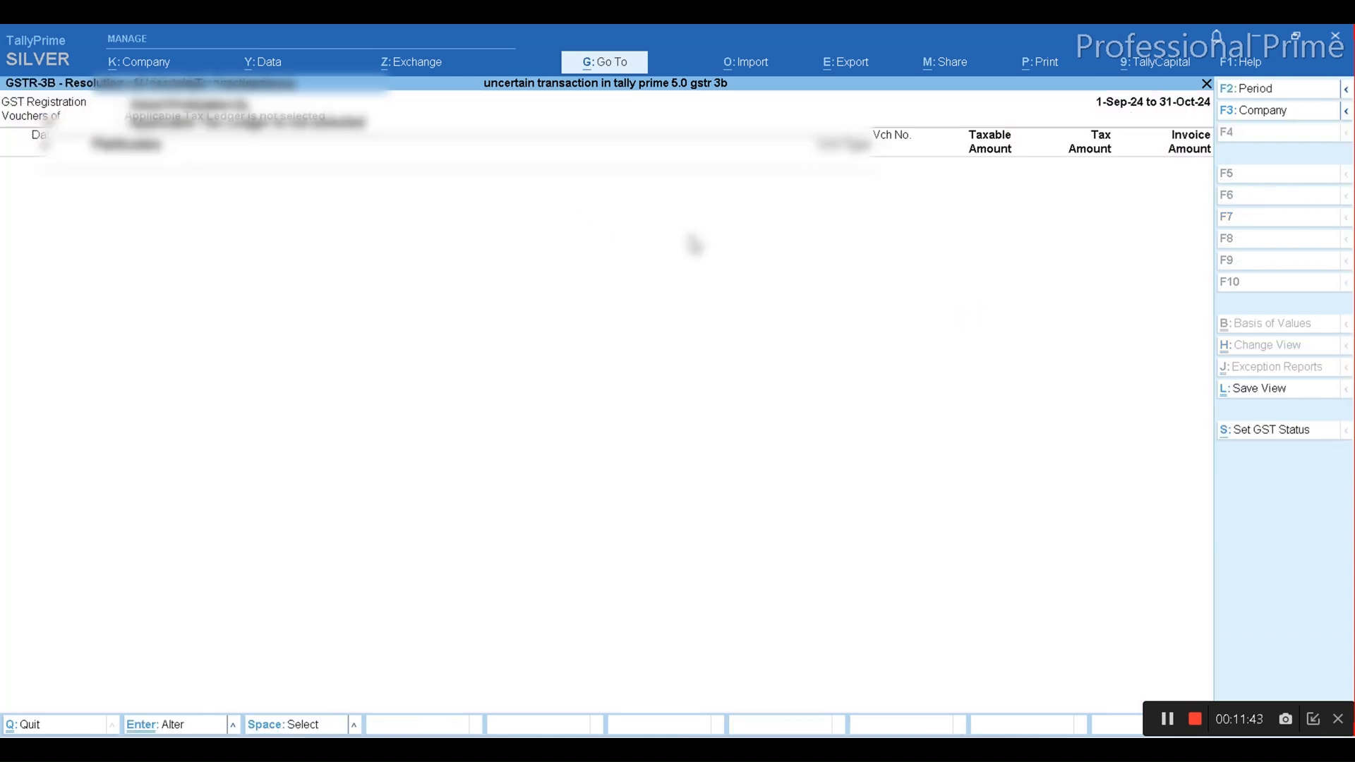
{"action": "key", "text": "Escape"}
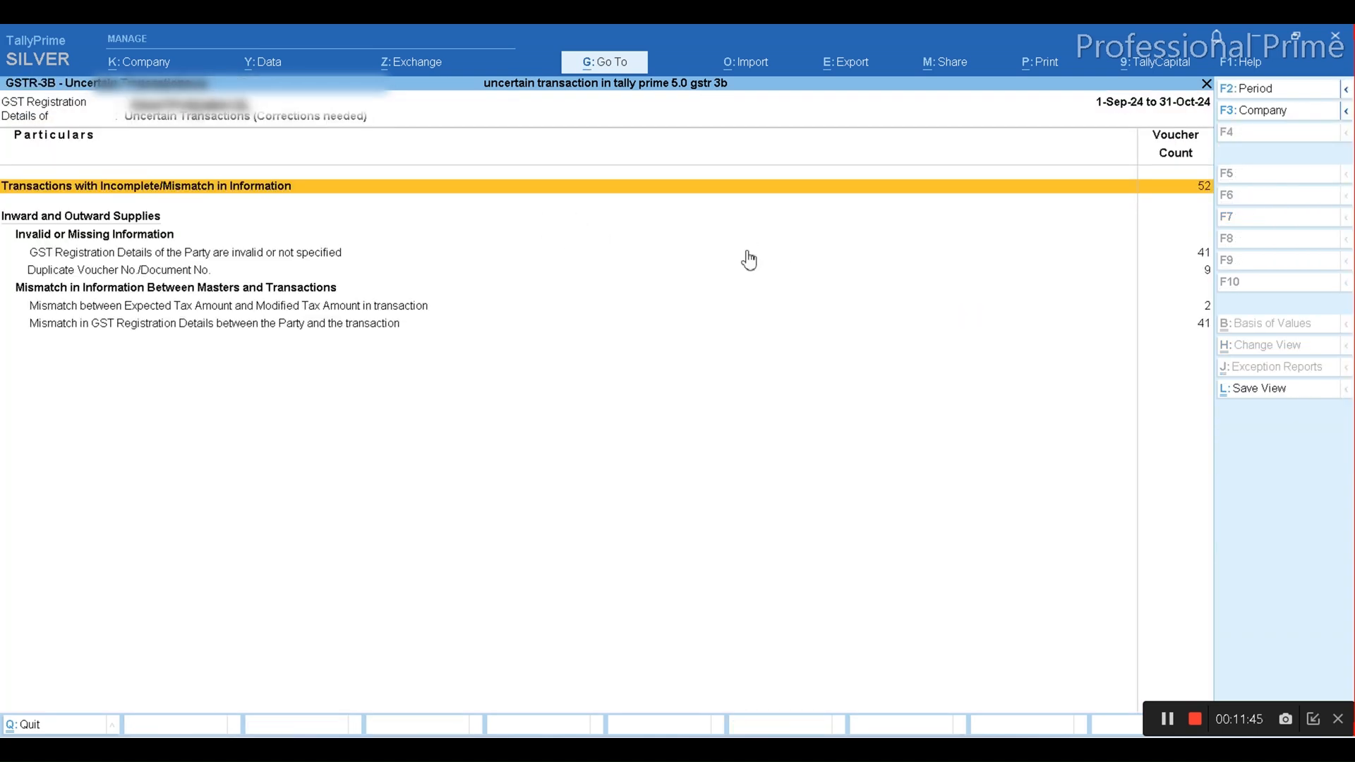